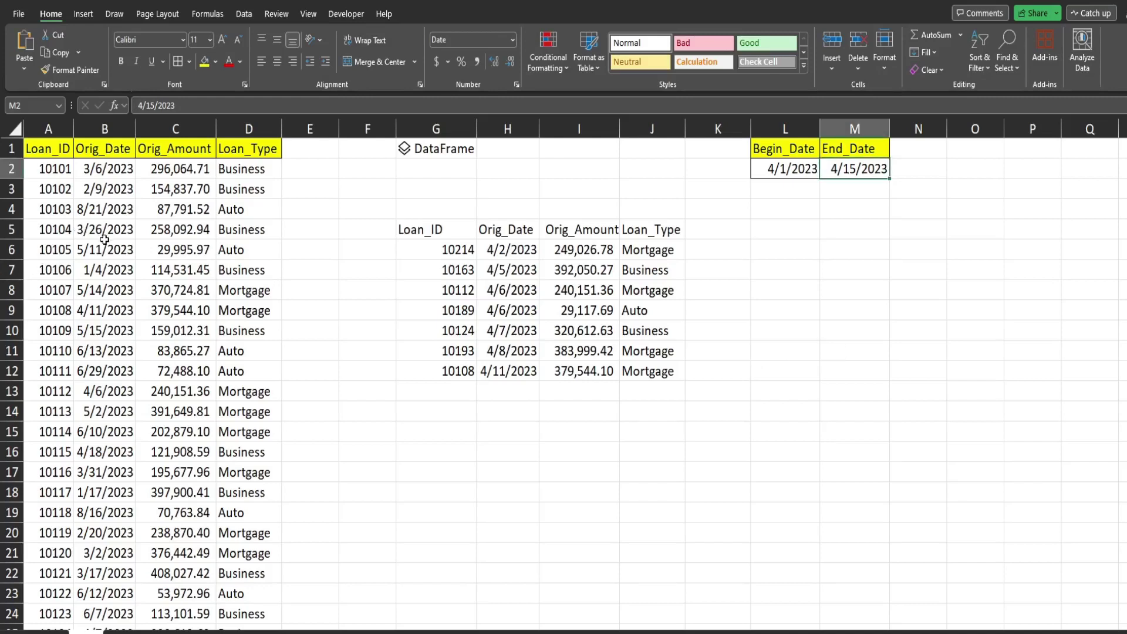
Check the Begin_Date and End_Date values, then rerun the Python code in G5.
click(806, 170)
click(852, 169)
click(433, 228)
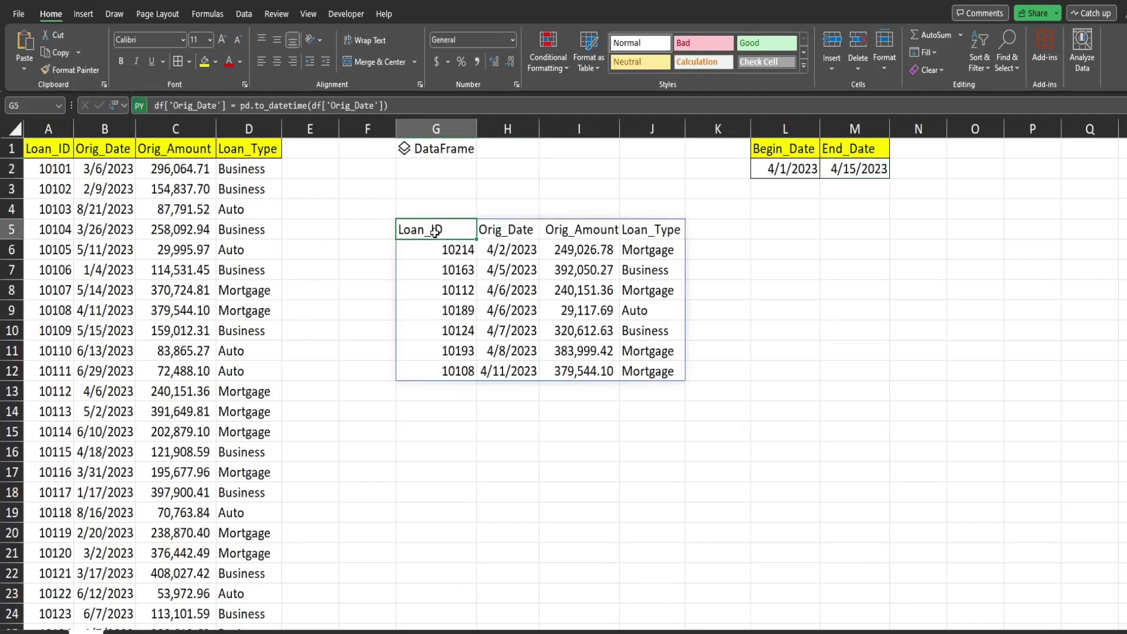
double_click(437, 232)
key(ctrl+Return)
Change the End_Date in M2 from the 15th to 4/30/2023.
click(800, 169)
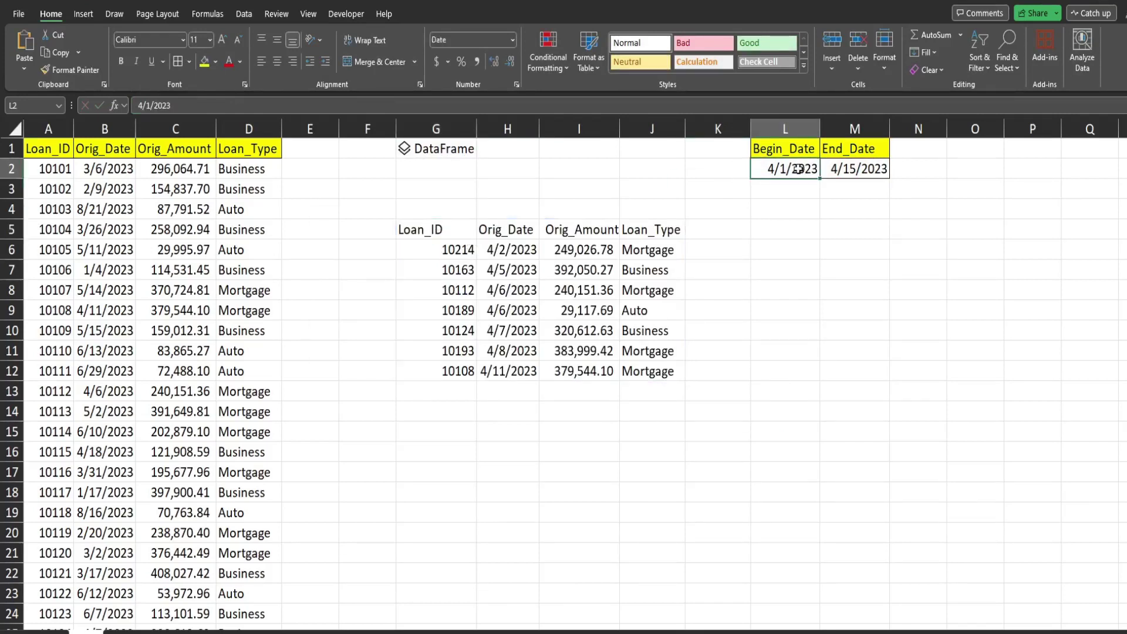
double_click(847, 169)
drag(858, 170, 842, 169)
text(30)
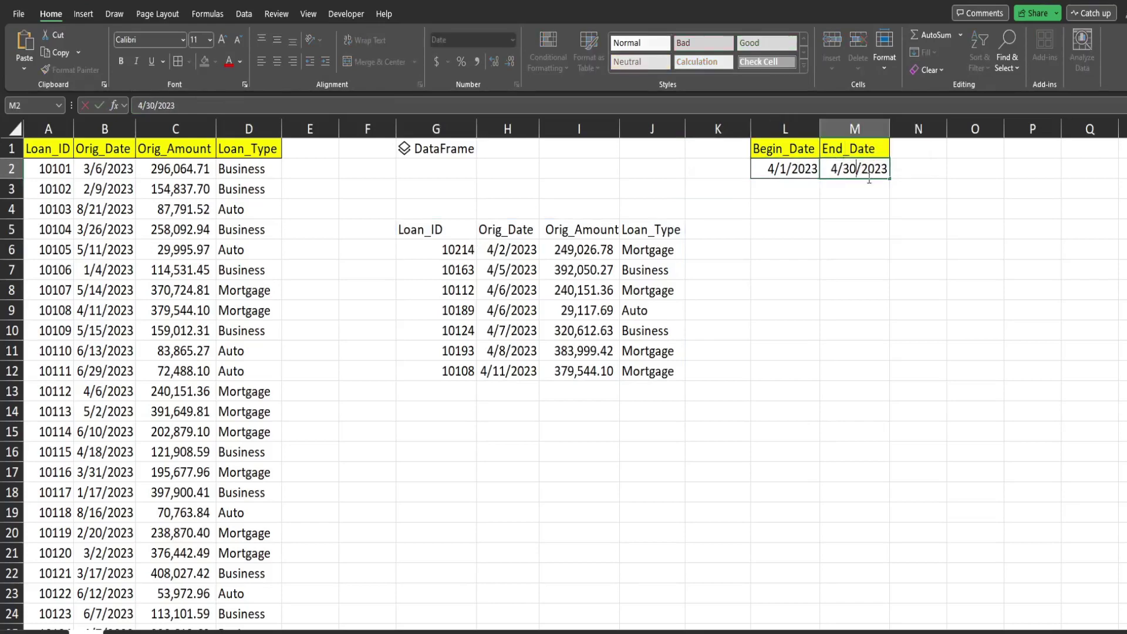
key(Return)
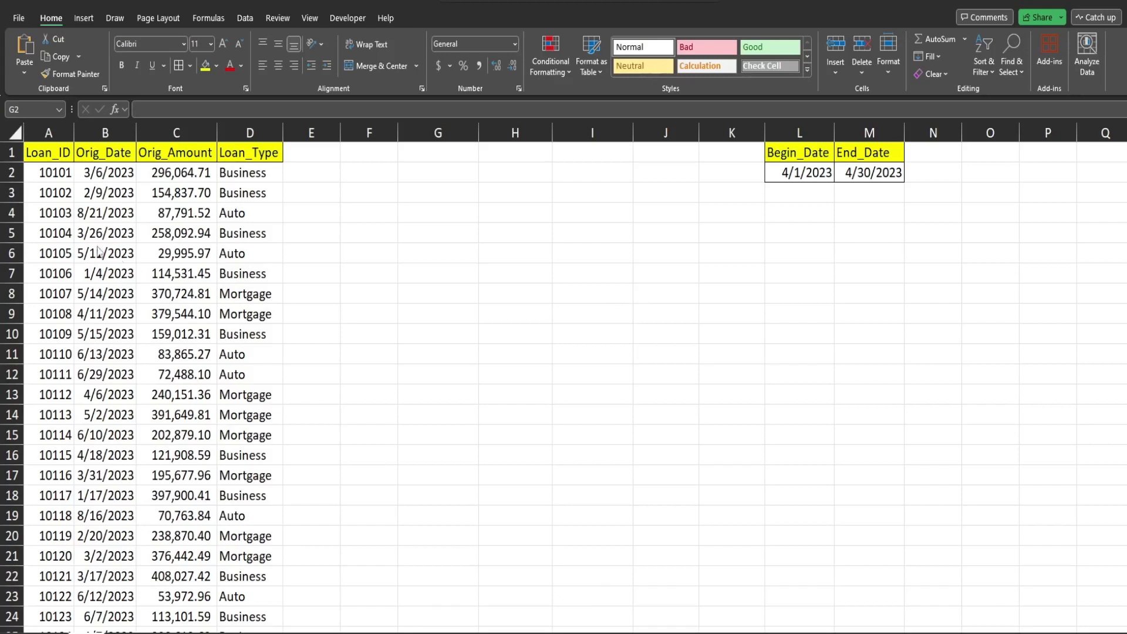
Turn cell F2 into a Python cell with =PY.
drag(46, 149, 246, 176)
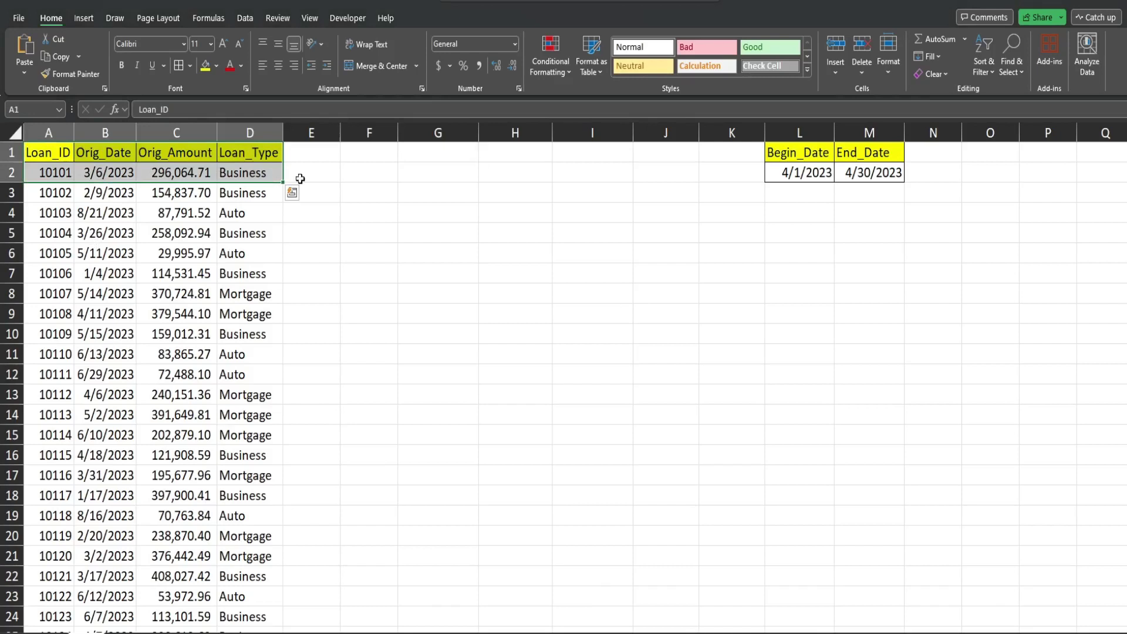
click(376, 174)
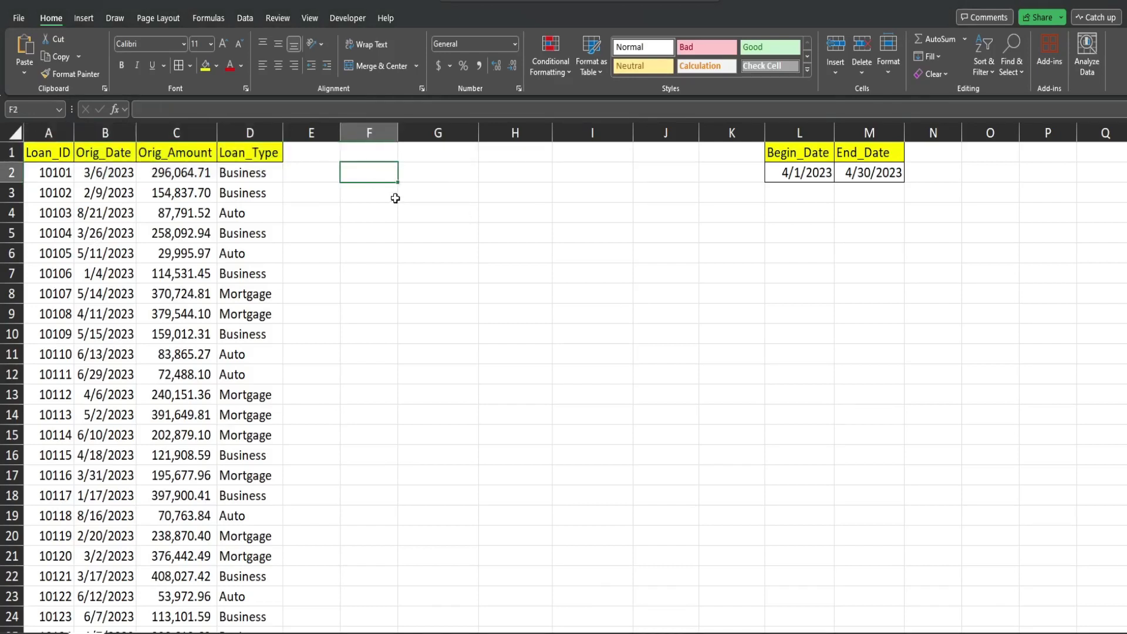
text(=)
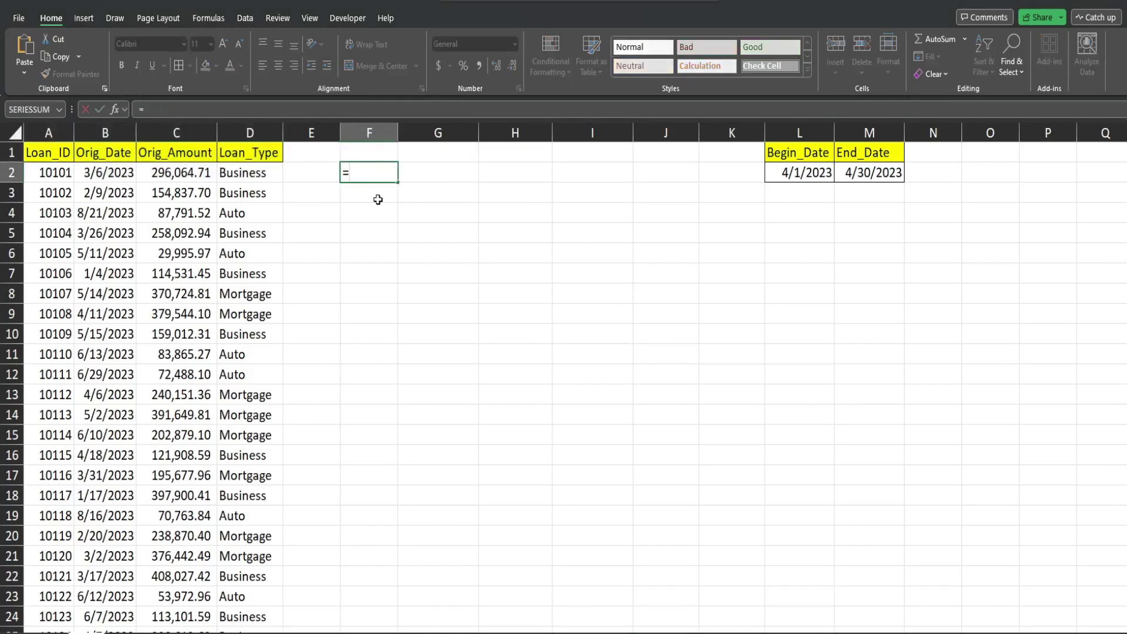
text(PY)
key(Tab)
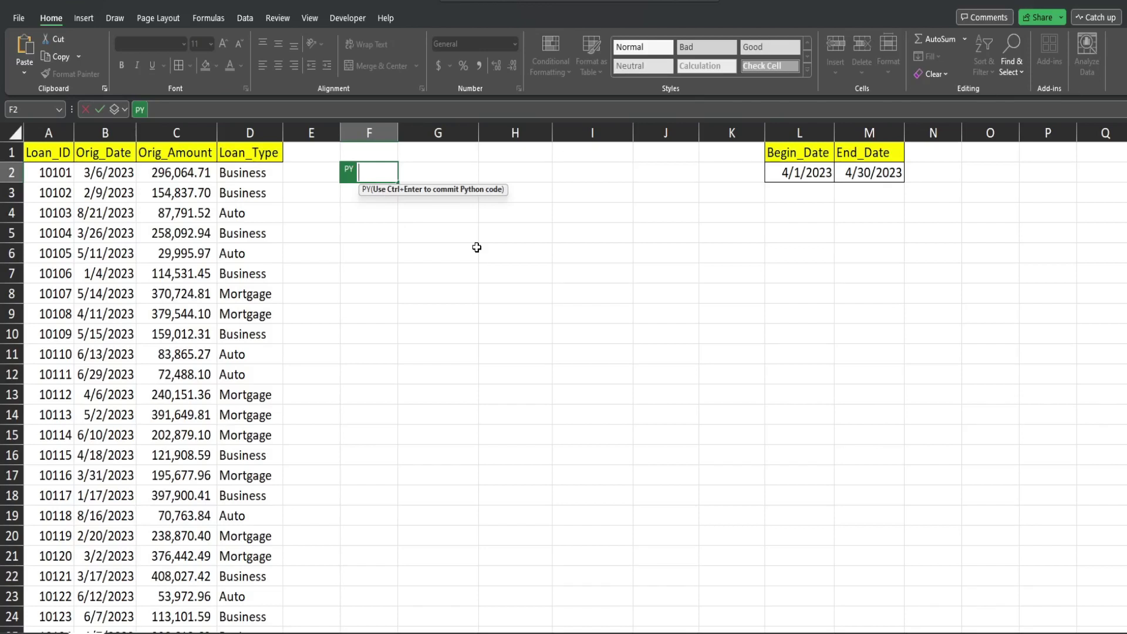
Assign the loan table A1:D151 to df in F2's Python code and commit it.
text(df =)
click(50, 156)
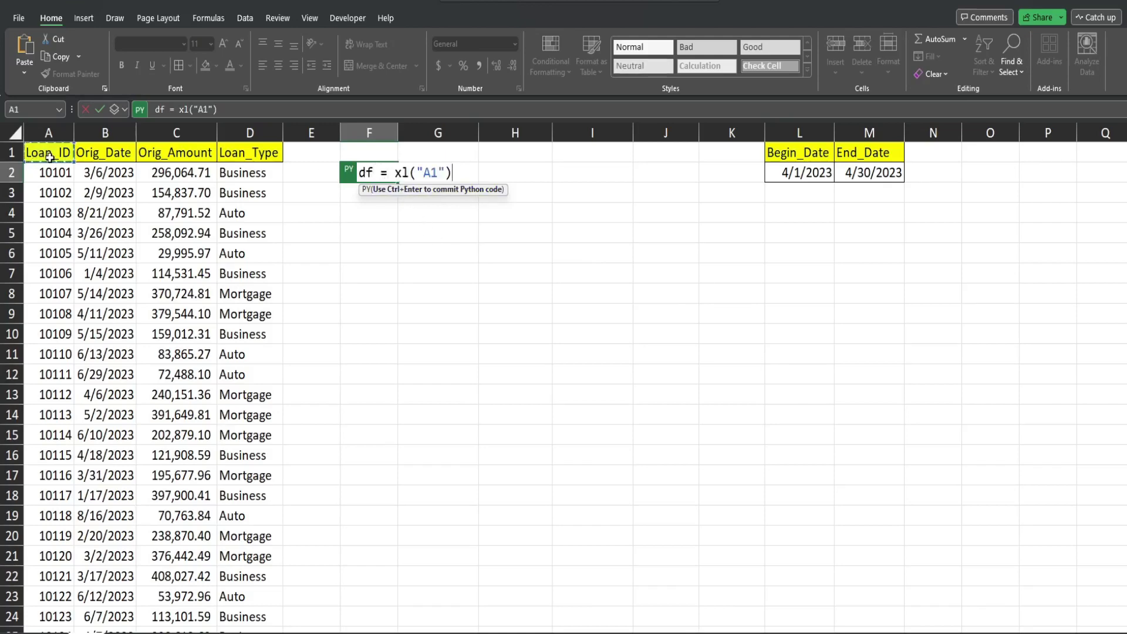
key(ctrl+shift+Right)
key(ctrl+shift+Down)
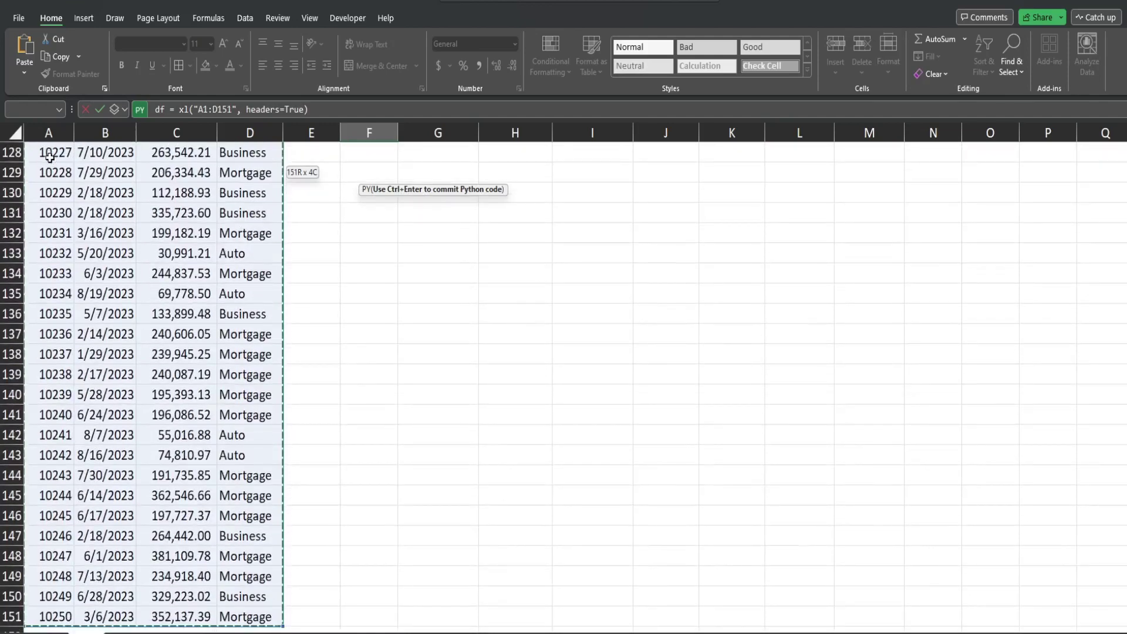
drag(1122, 561, 1122, 554)
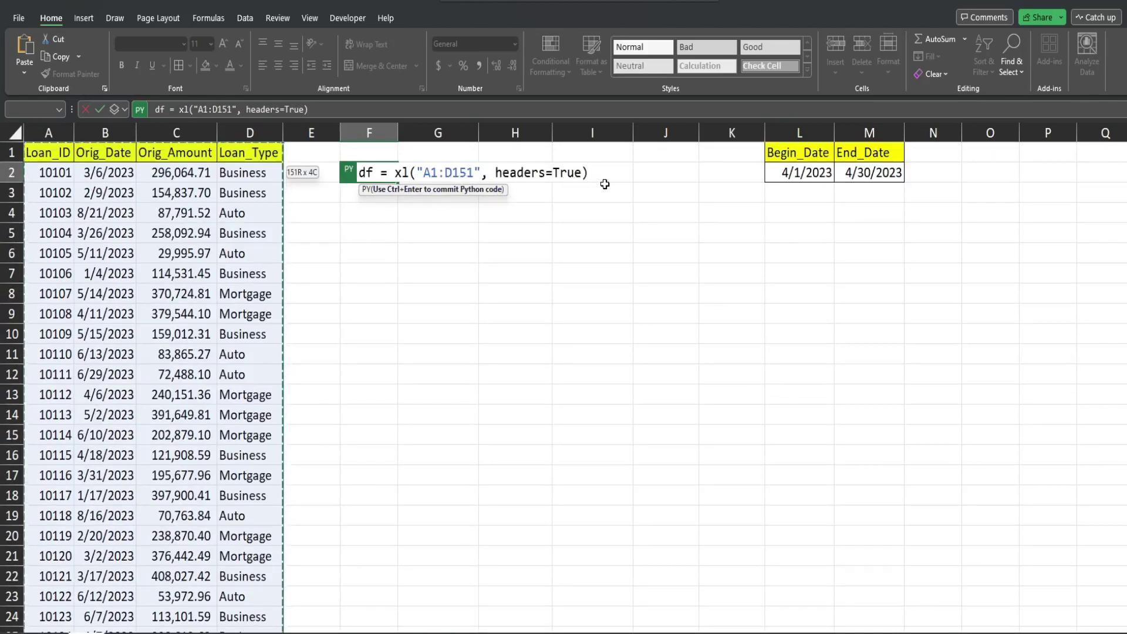
key(Return)
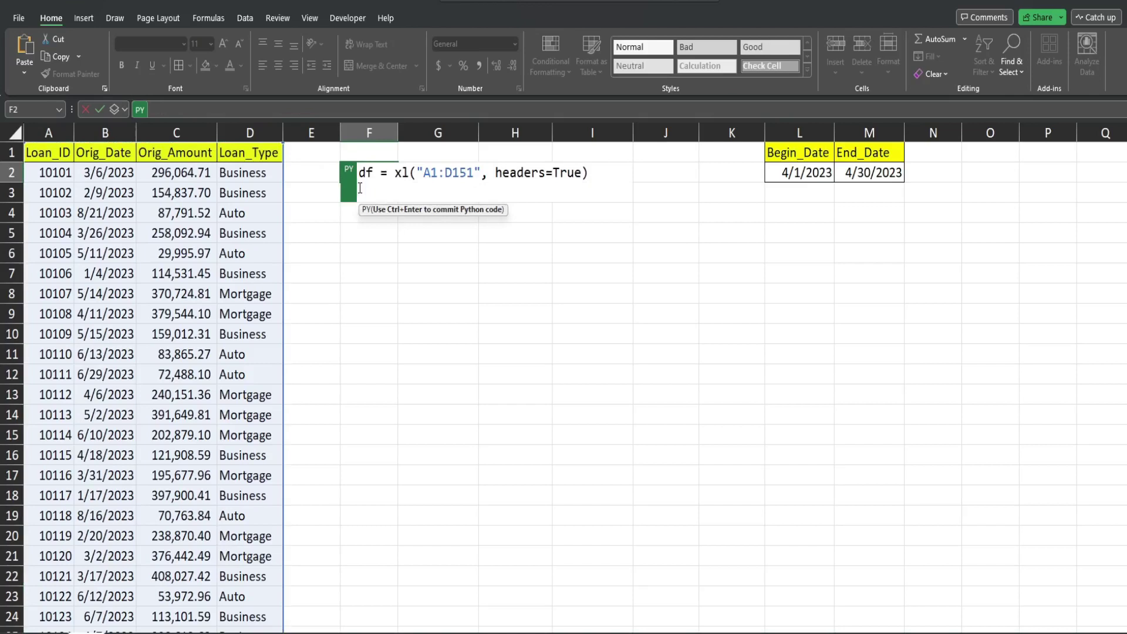
key(ctrl+Return)
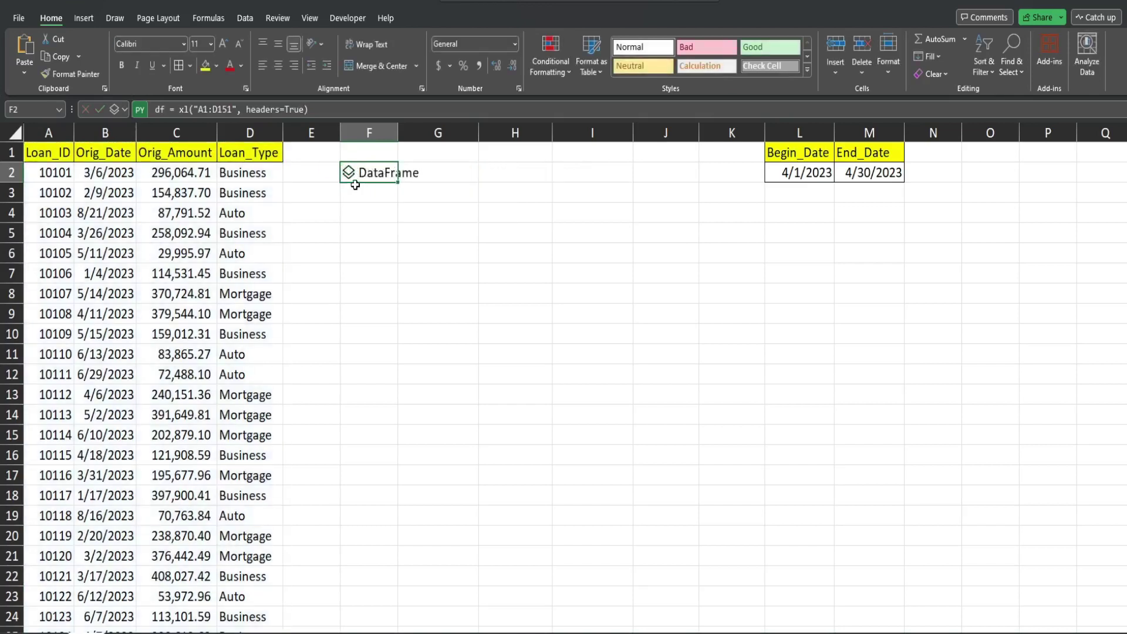
click(348, 174)
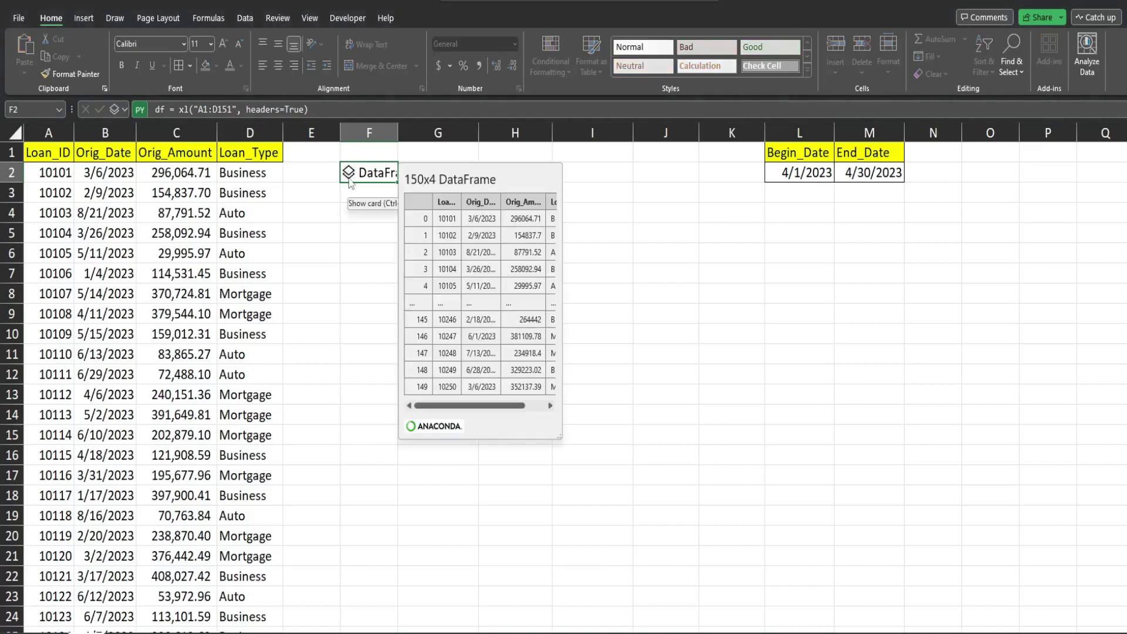
mouse_move(446, 406)
mouse_down()
mouse_move(469, 406)
mouse_move(447, 407)
mouse_up()
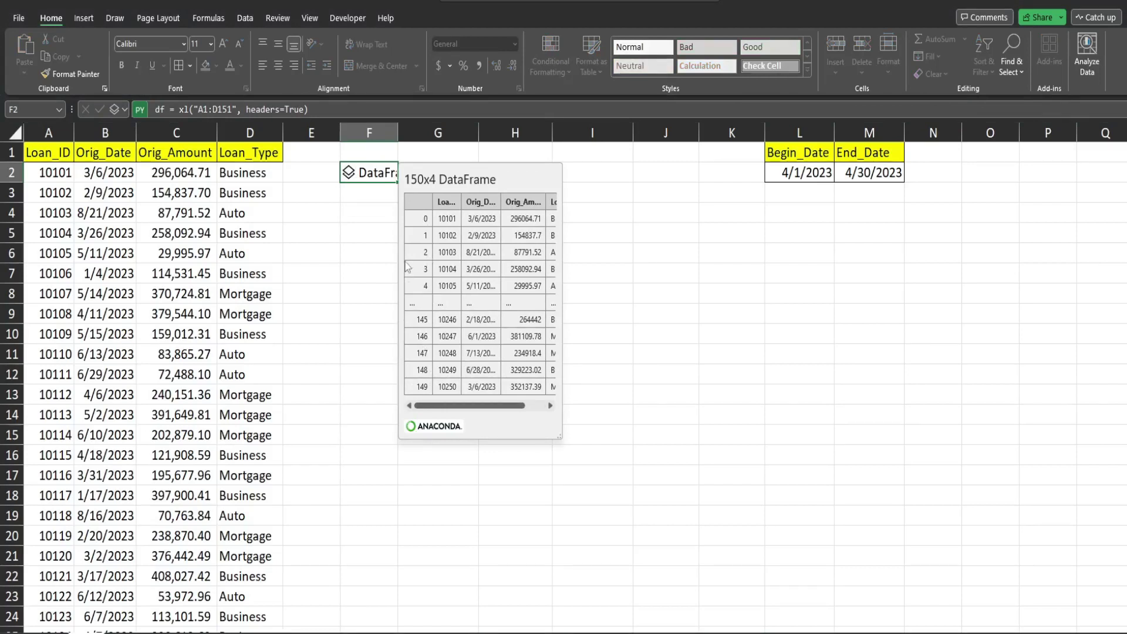
click(344, 177)
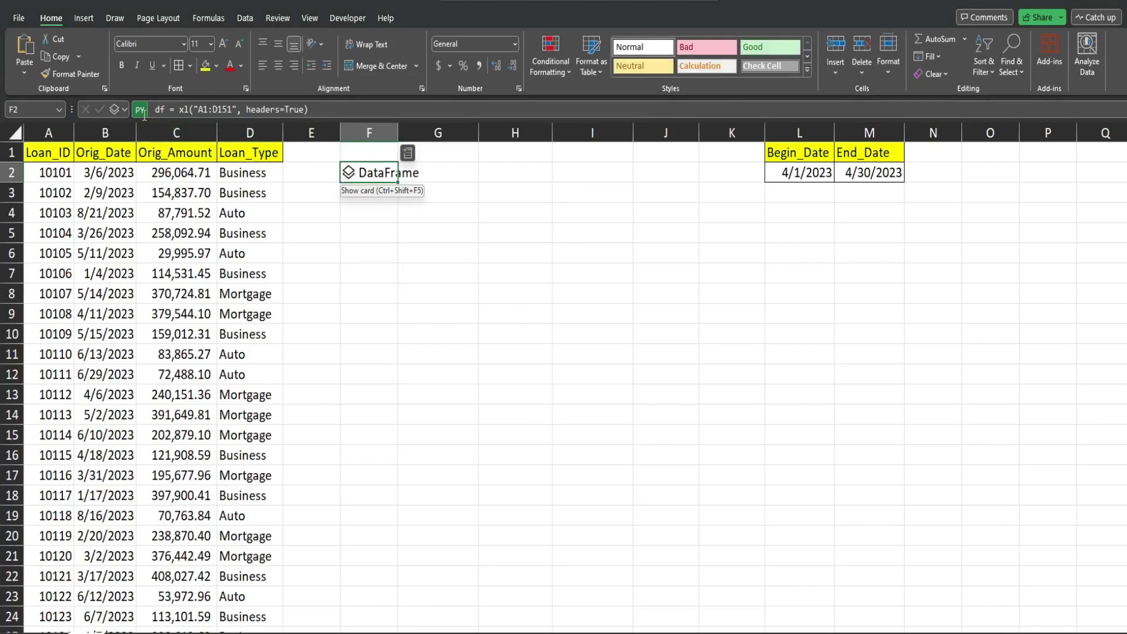
click(121, 110)
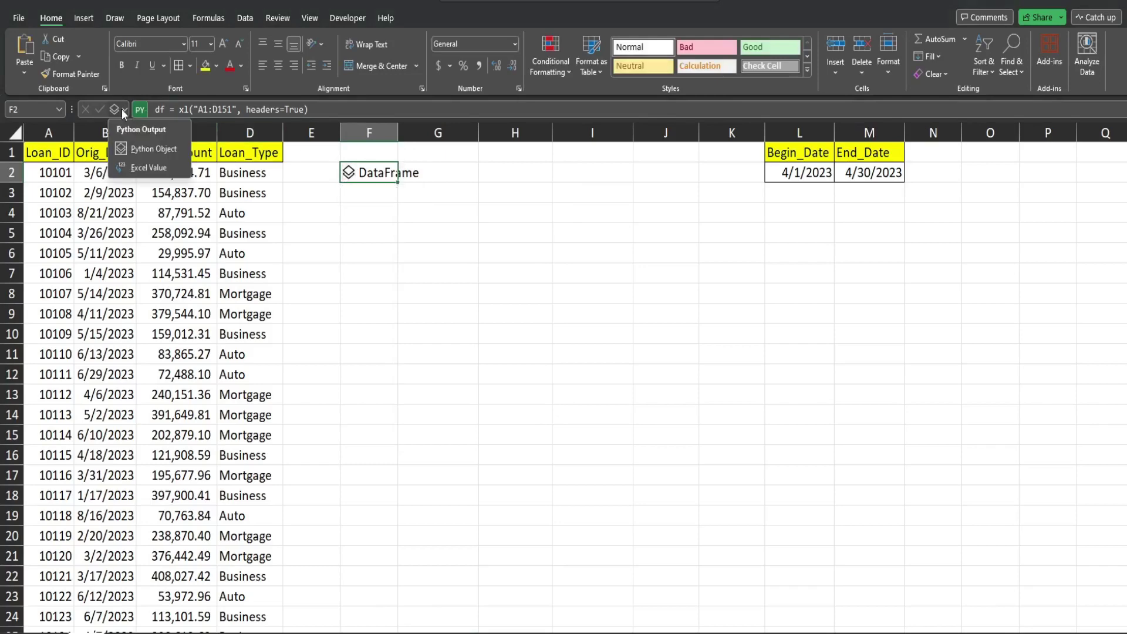
click(140, 169)
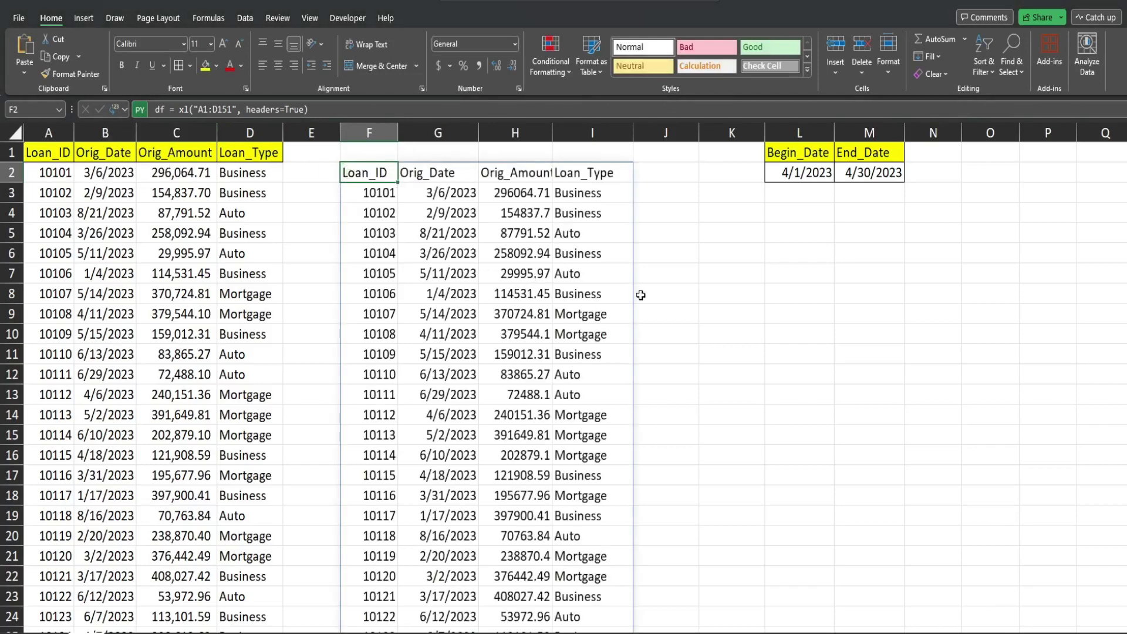
click(125, 114)
click(142, 147)
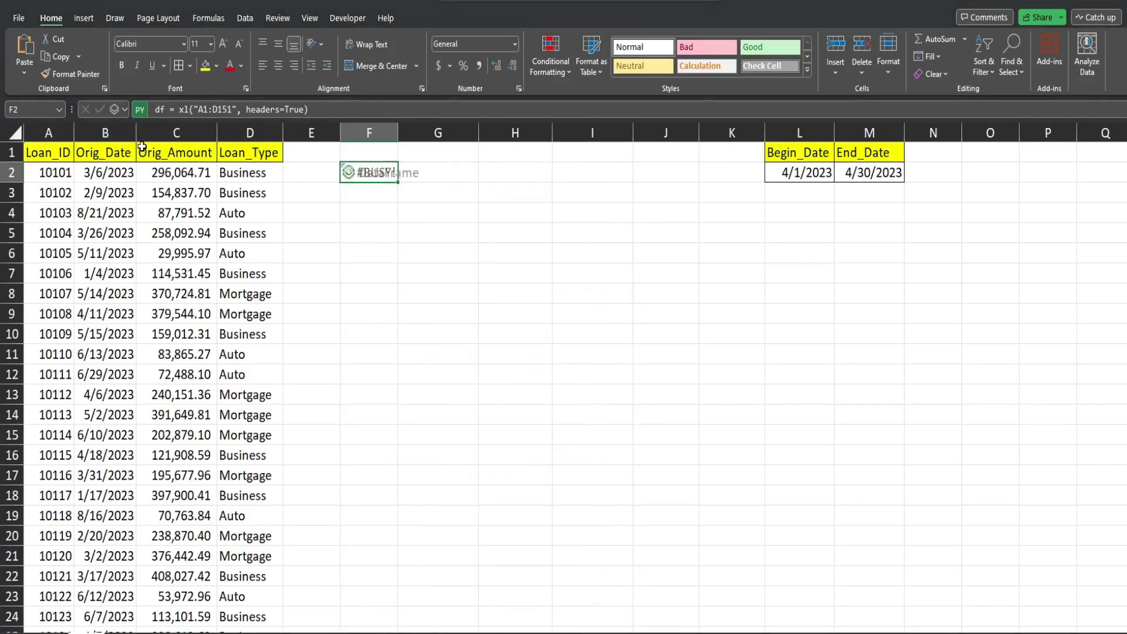
click(126, 112)
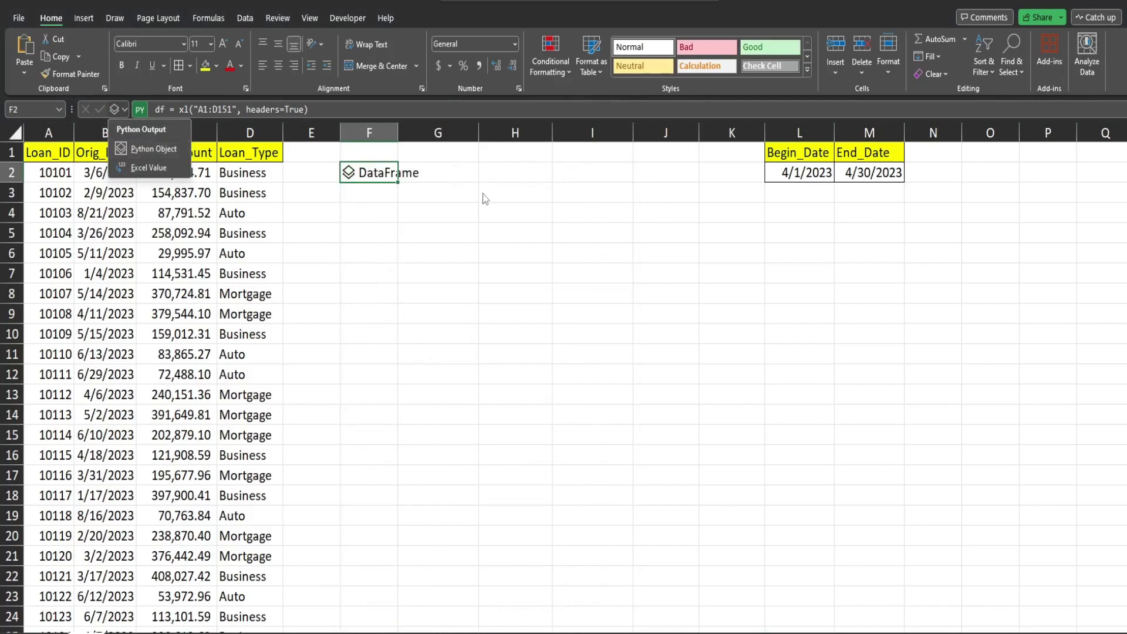
key(Escape)
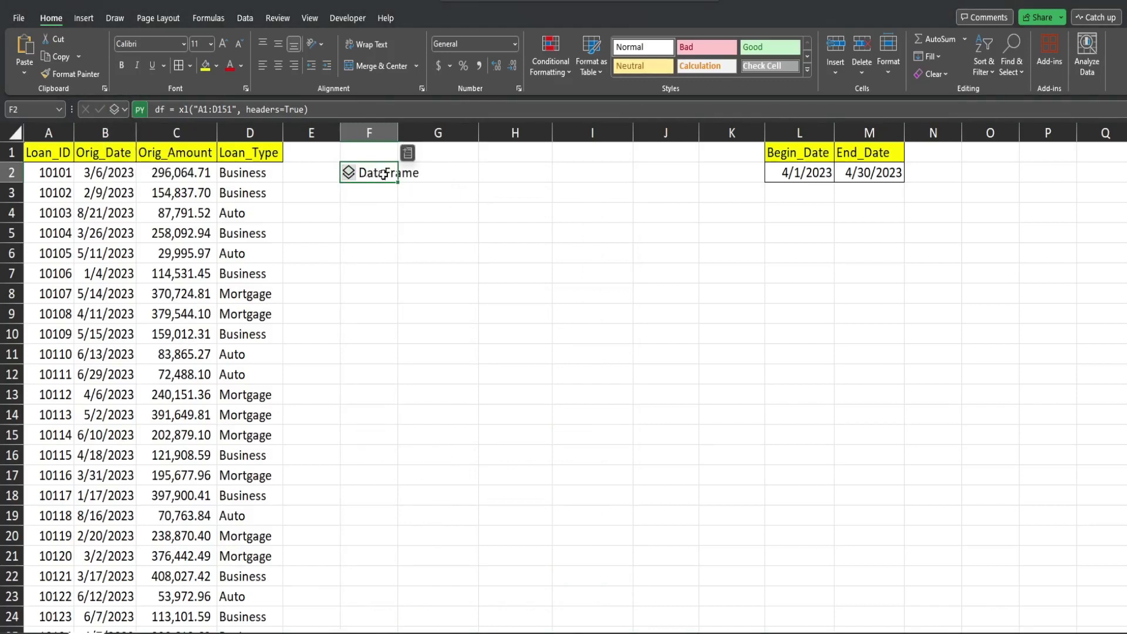
Add begin_date = xl("L2") and end_date = xl("M2") lines to F2's Python code.
double_click(383, 175)
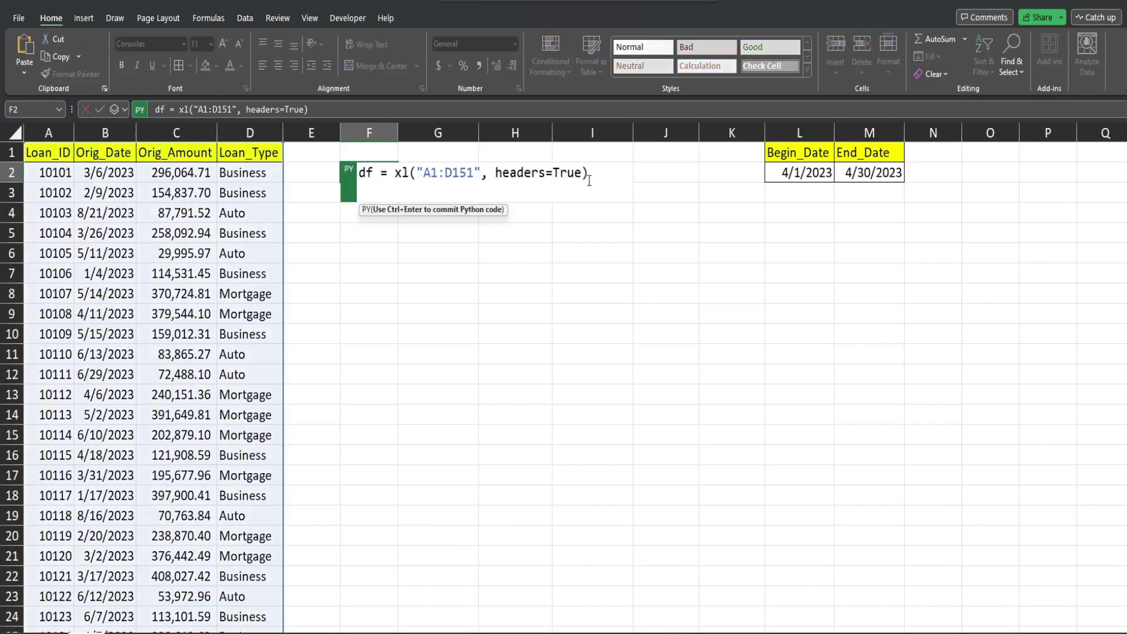
key(Return)
key(Return)
key(Return)
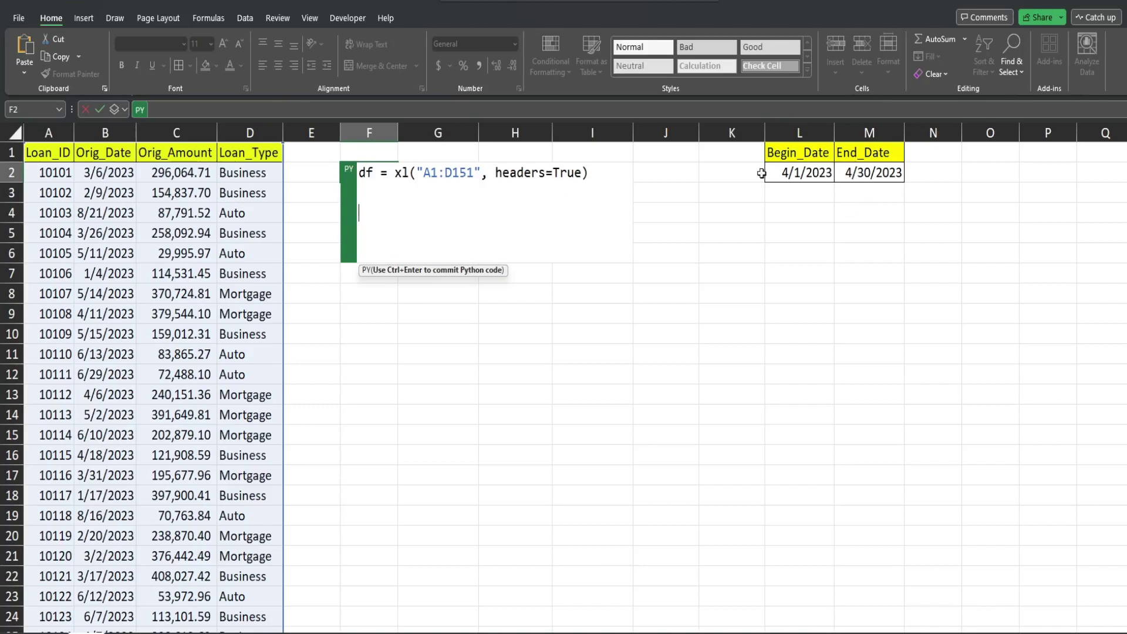
click(363, 219)
text(begin_date =)
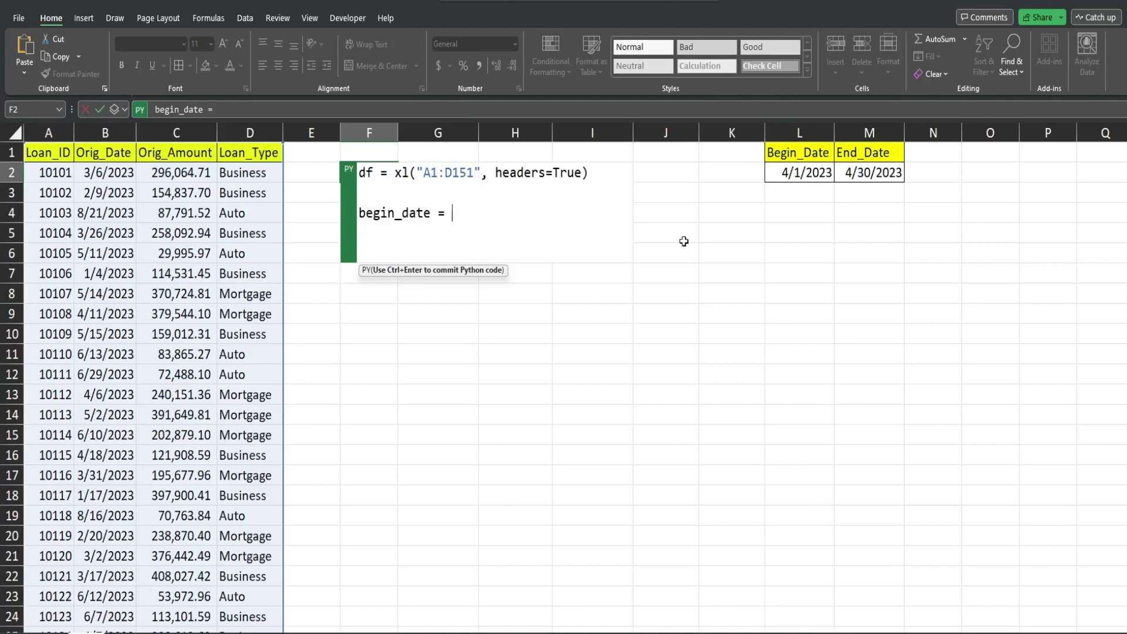
click(794, 172)
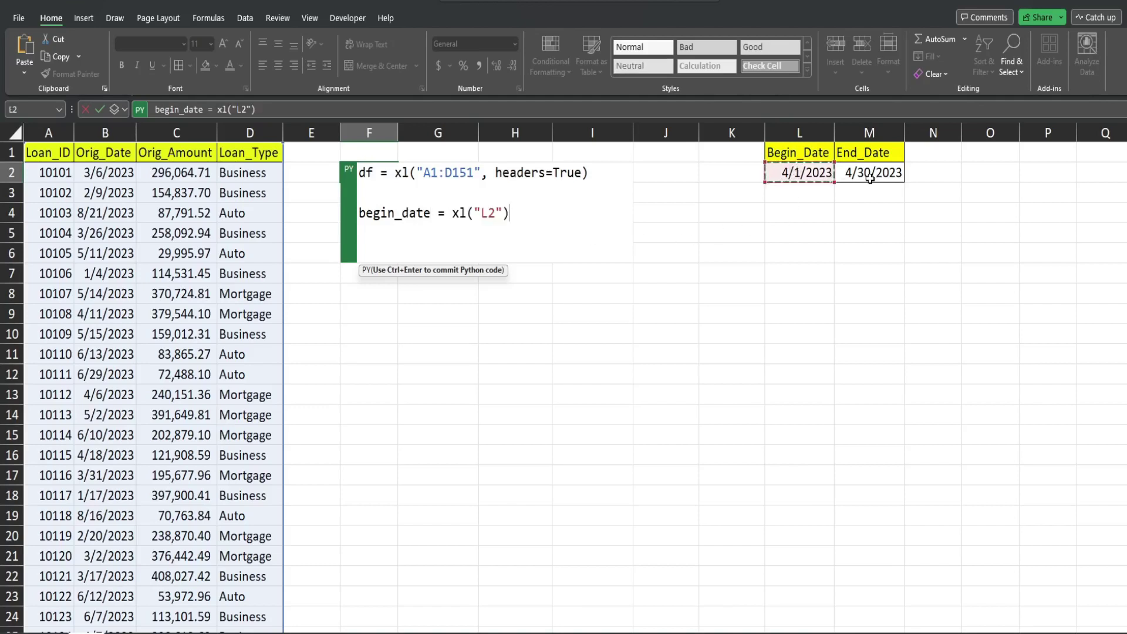
key(Return)
text(end_)
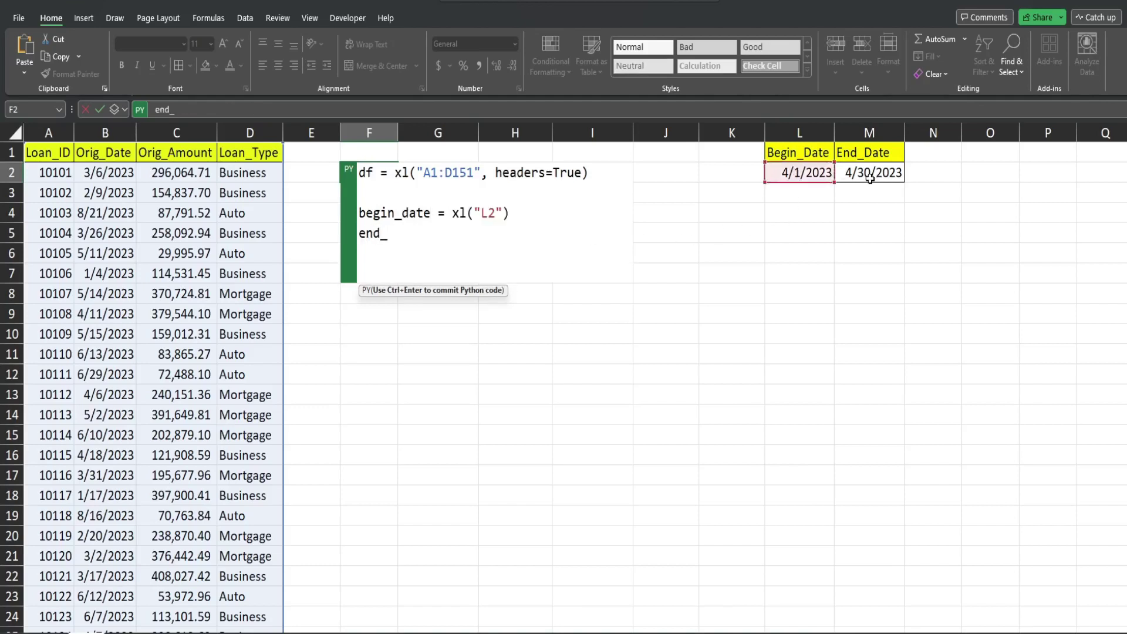
text(date =)
click(890, 176)
key(Return)
key(Return)
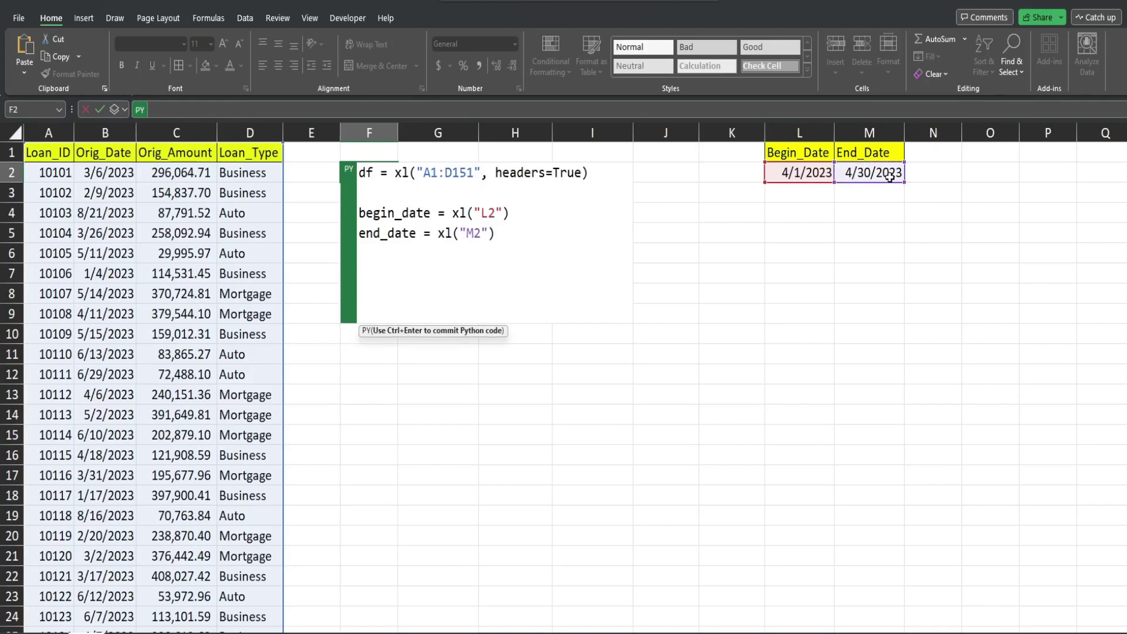
Start a new line reading results= df.query(" in F2's Python code.
text(results=)
text(df)
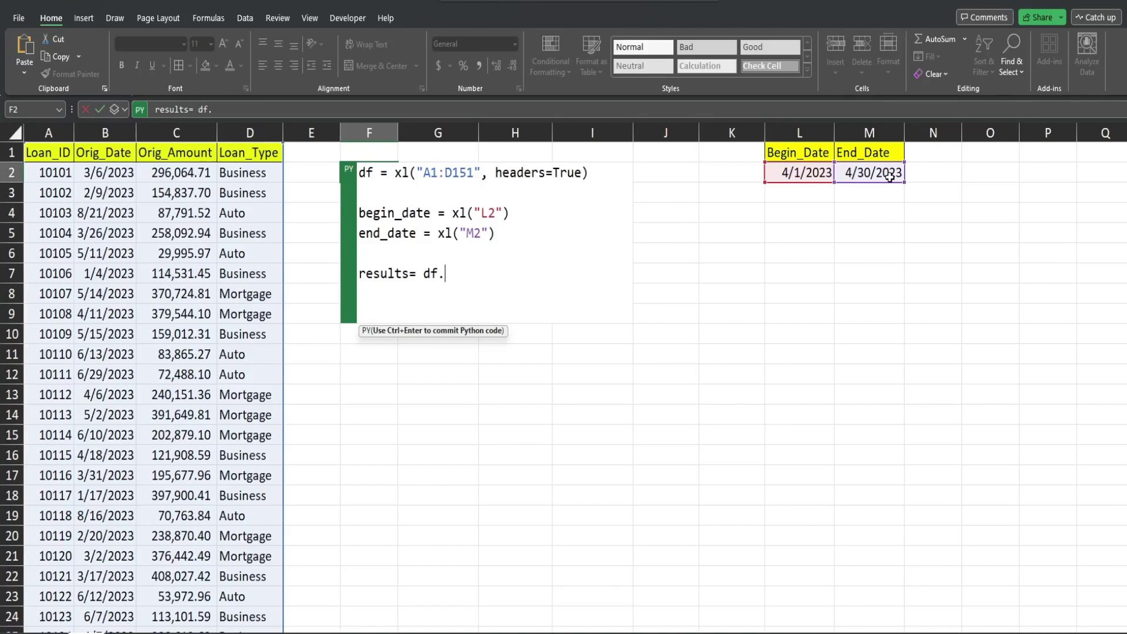
text(.query(")
text(@)
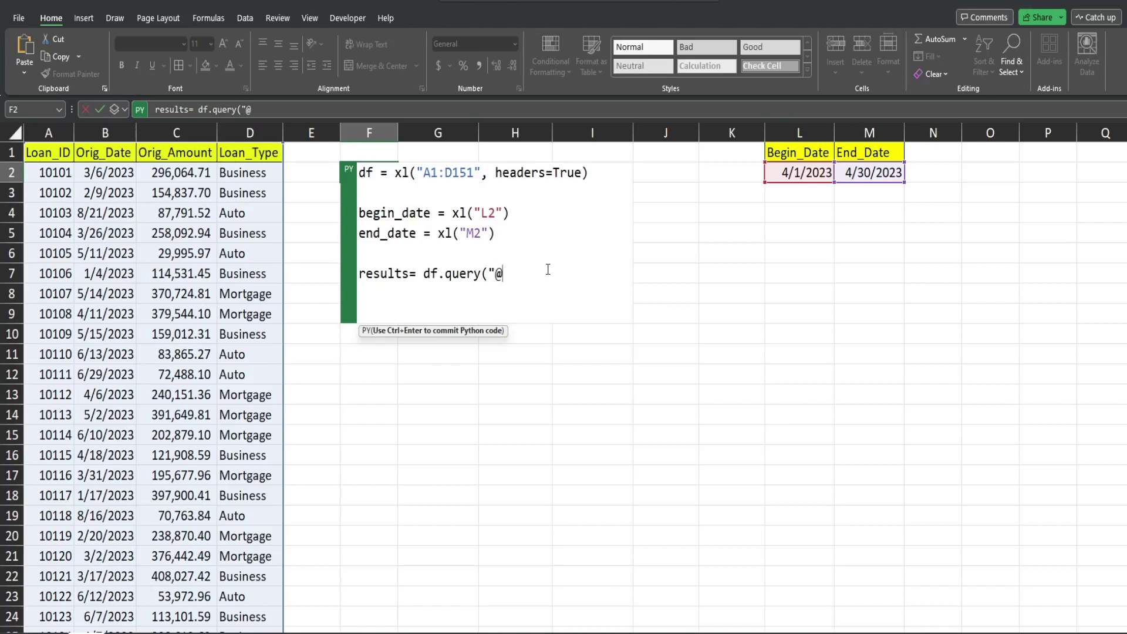
text(begin_date <=)
text(O)
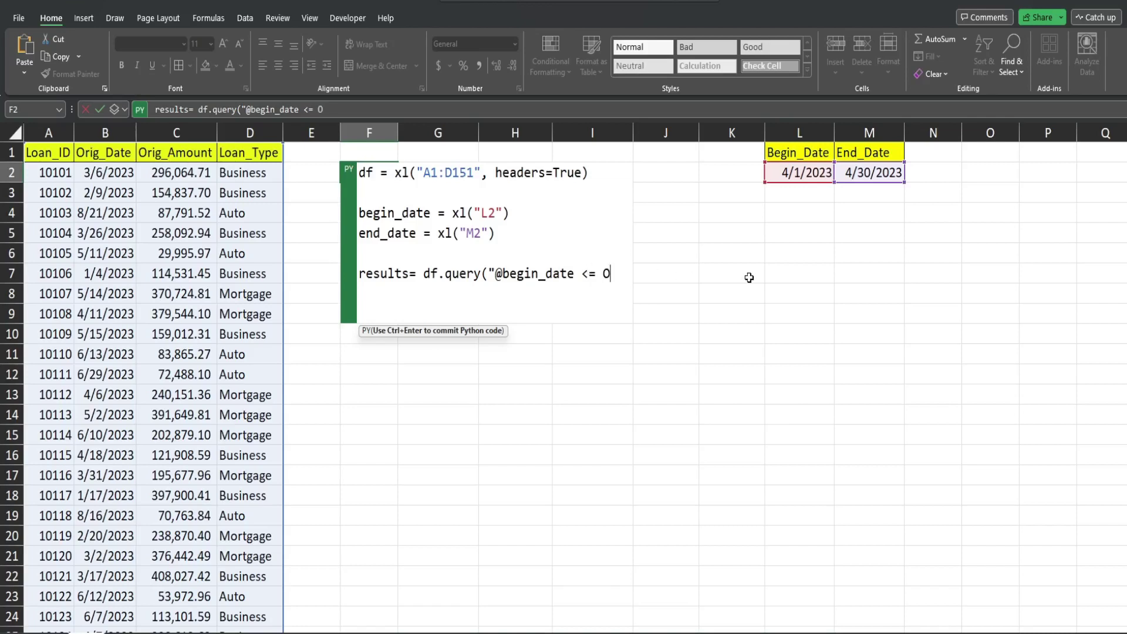
text(rig_da)
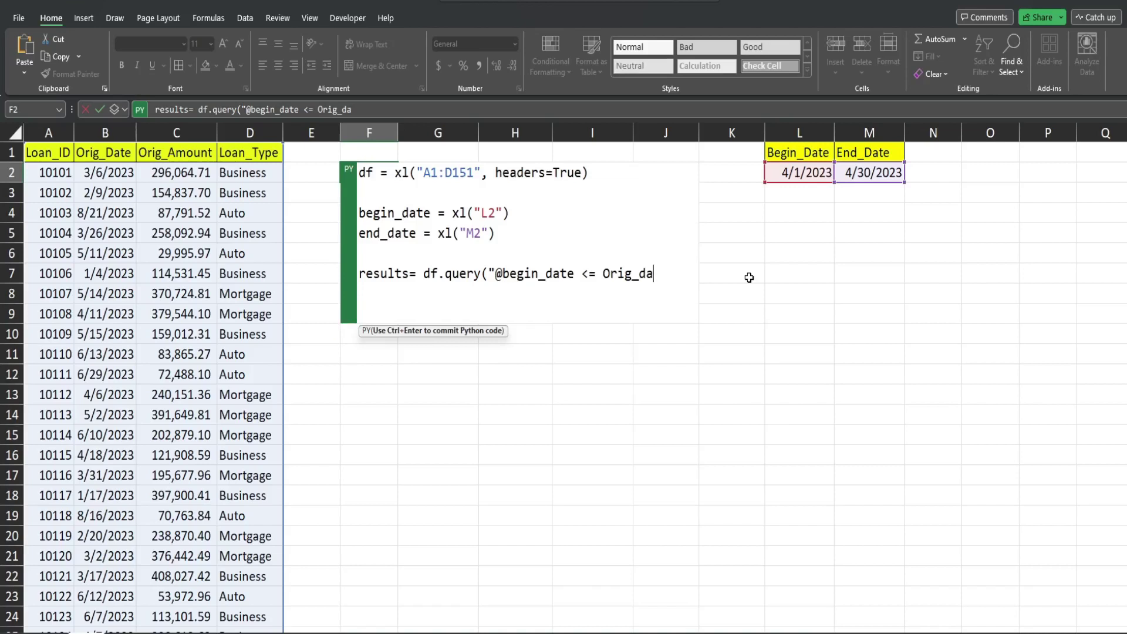
key(BackSpace)
key(BackSpace)
text(Date)
text(<=)
text(@ed)
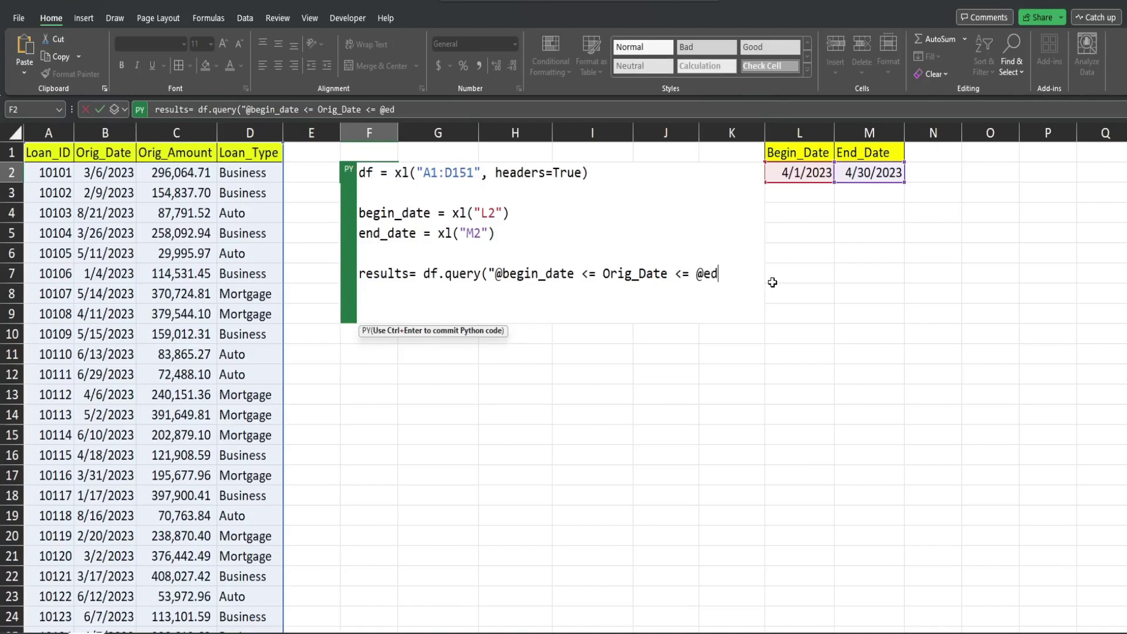
key(BackSpace)
text(nd_date")
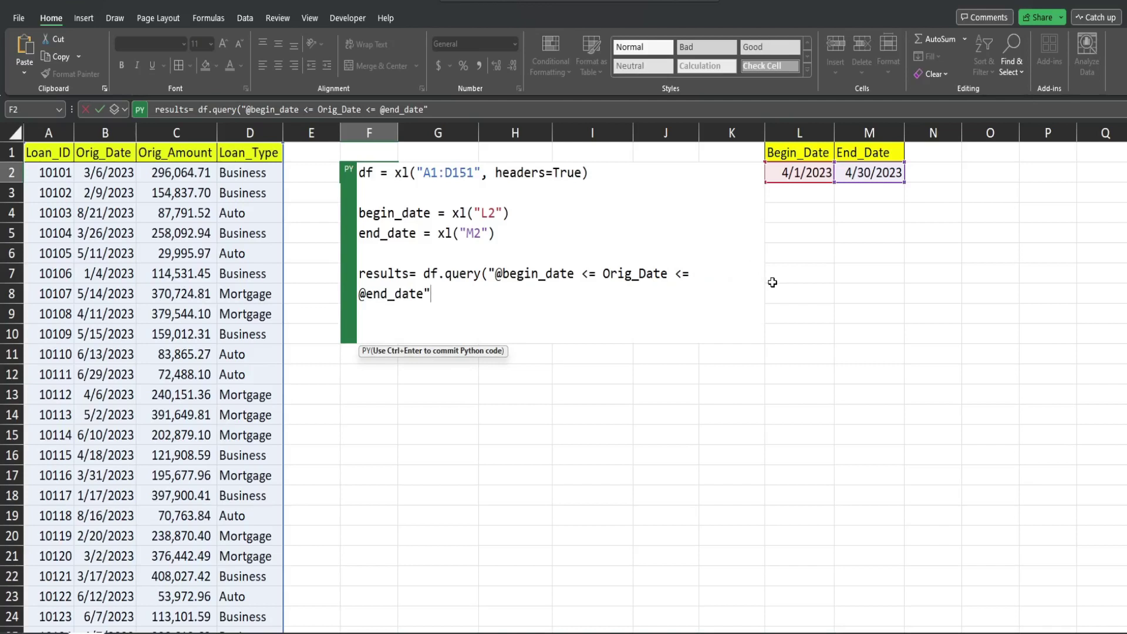
text())
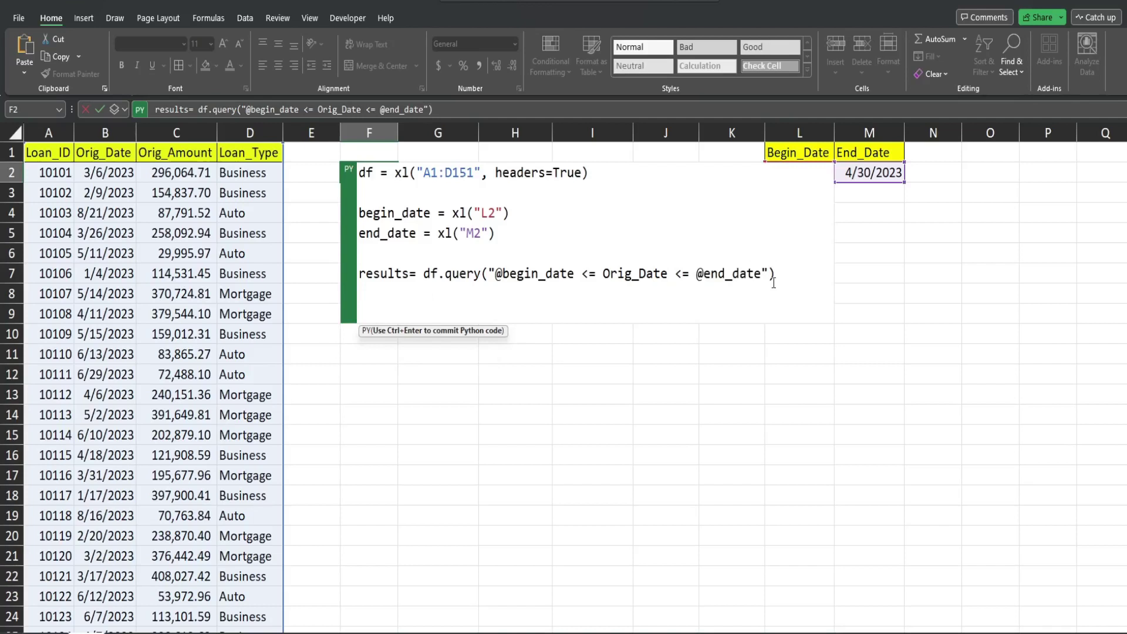
Run F2's Python code and set its output type to Excel Value.
key(ctrl+Return)
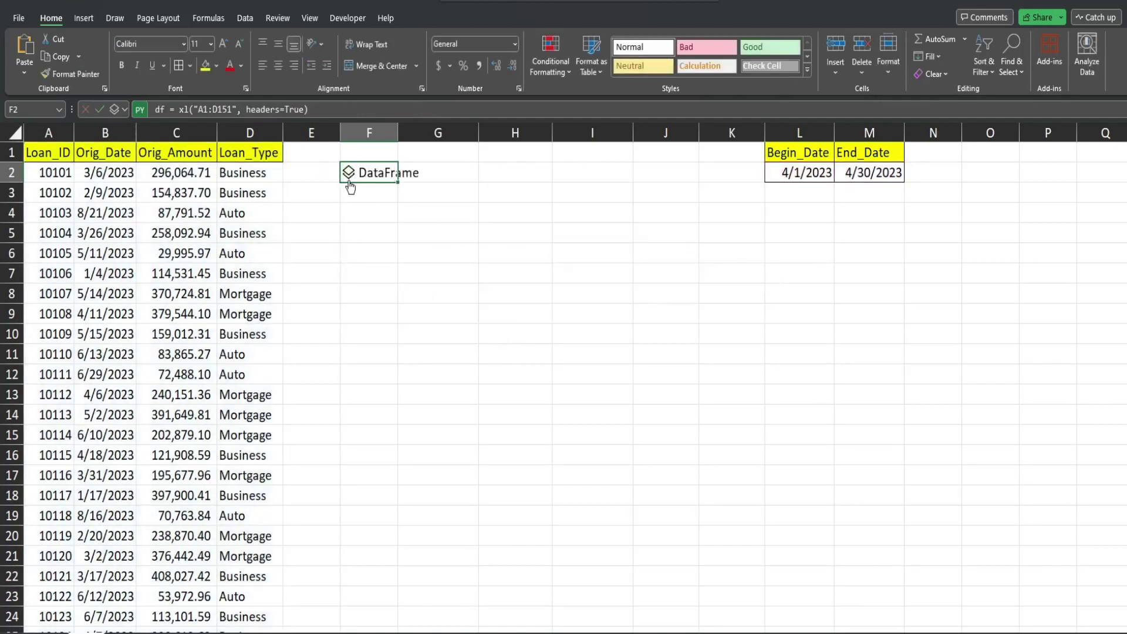
click(124, 109)
click(147, 169)
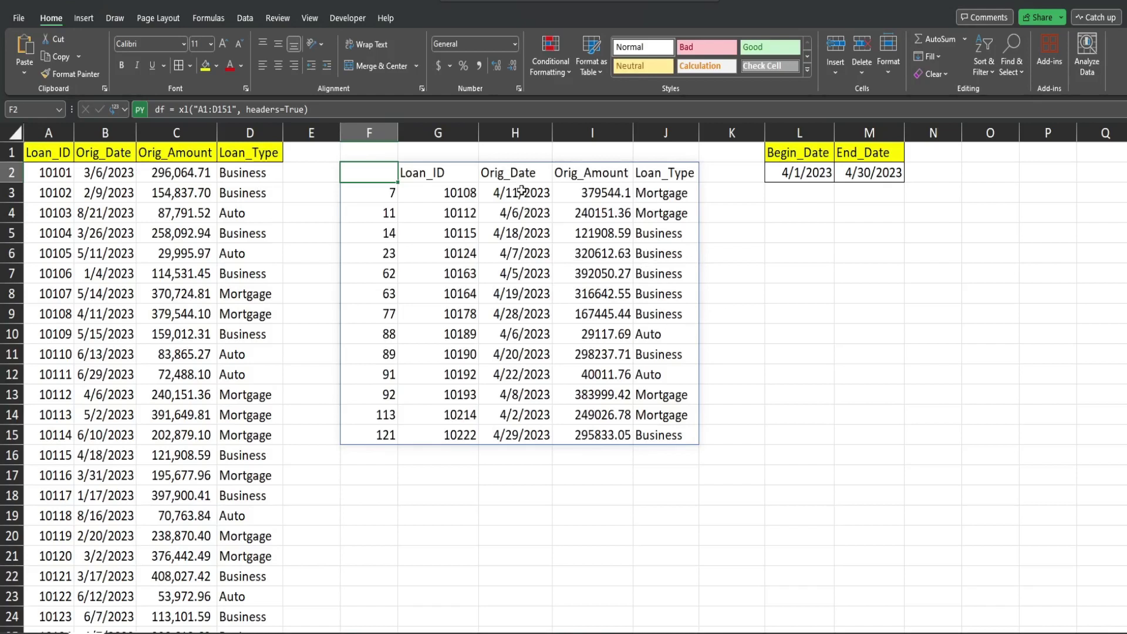
Verify the 13 spilled April loans against the date range and the source table's index.
click(821, 171)
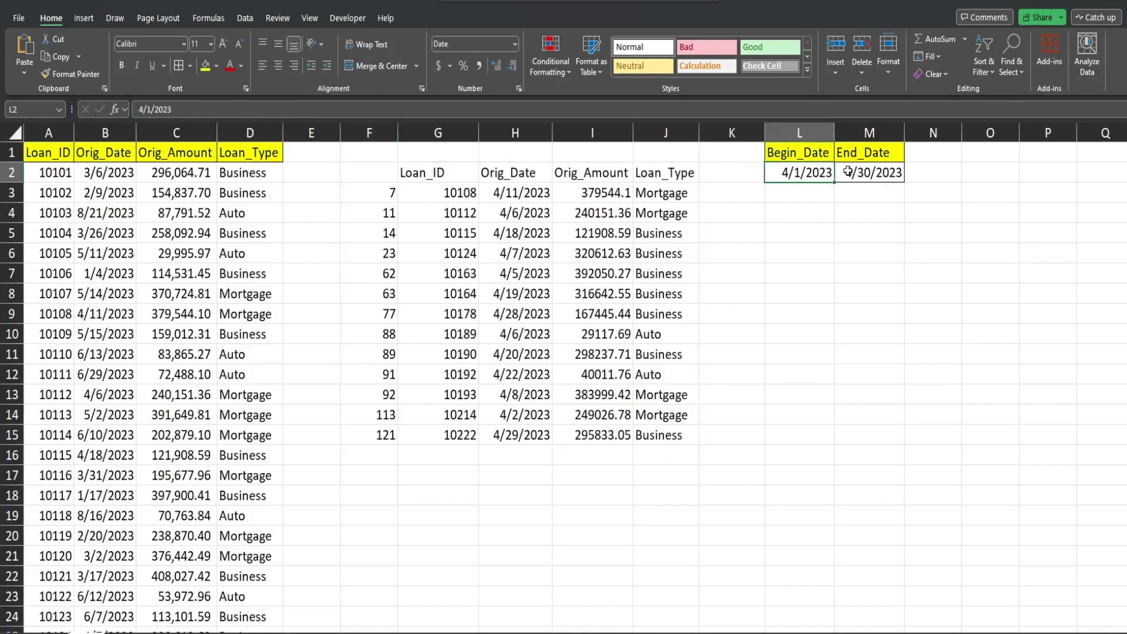
click(875, 171)
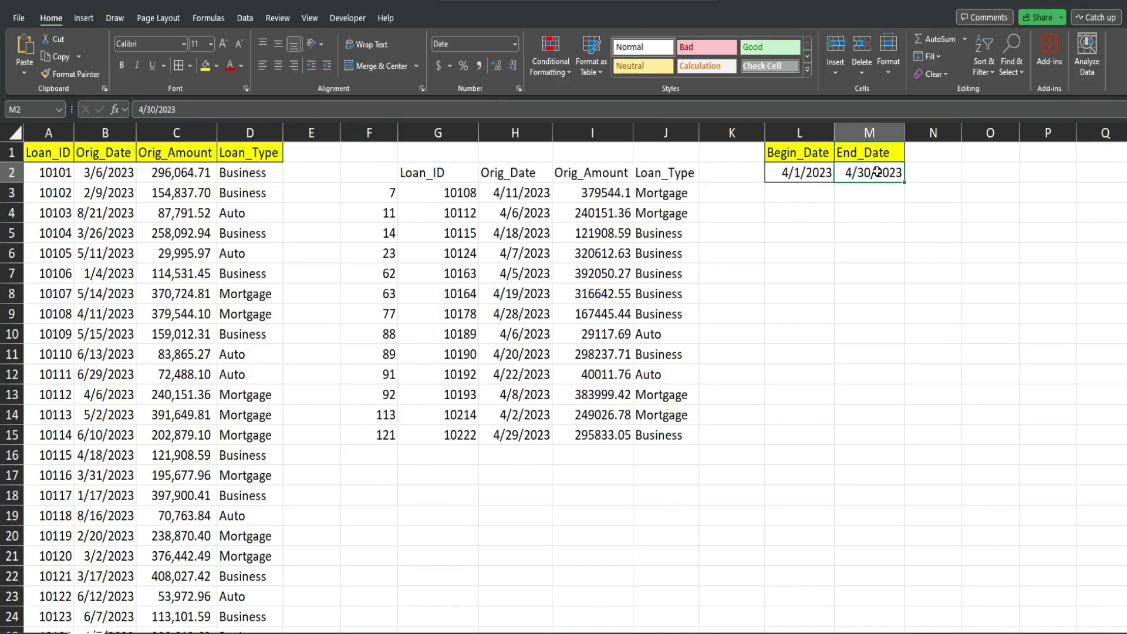
click(516, 296)
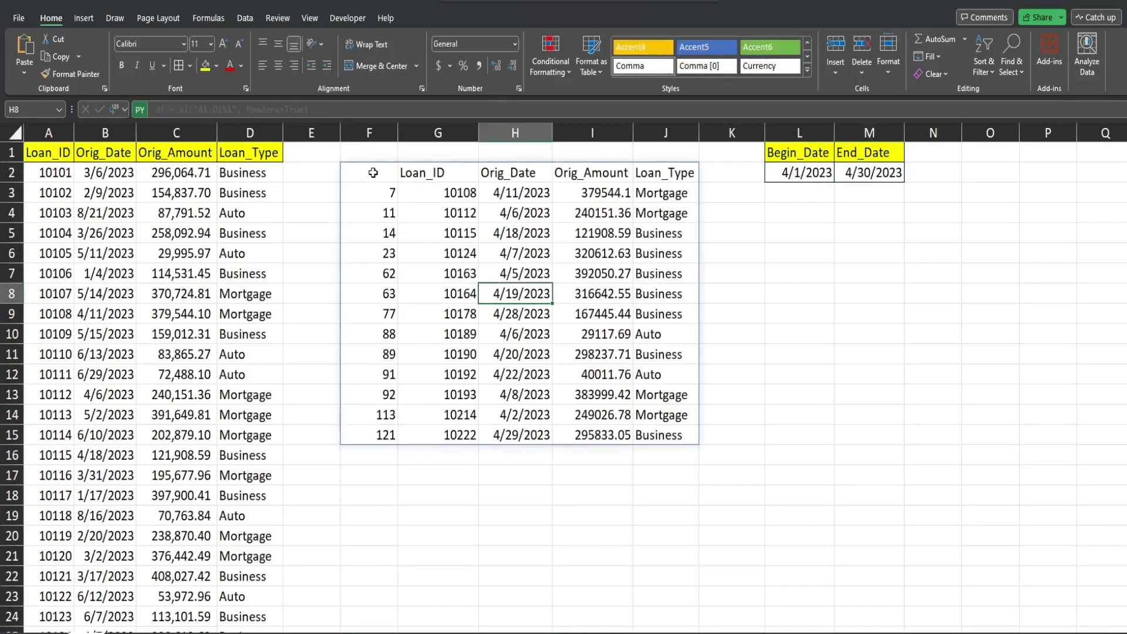
drag(373, 173, 381, 438)
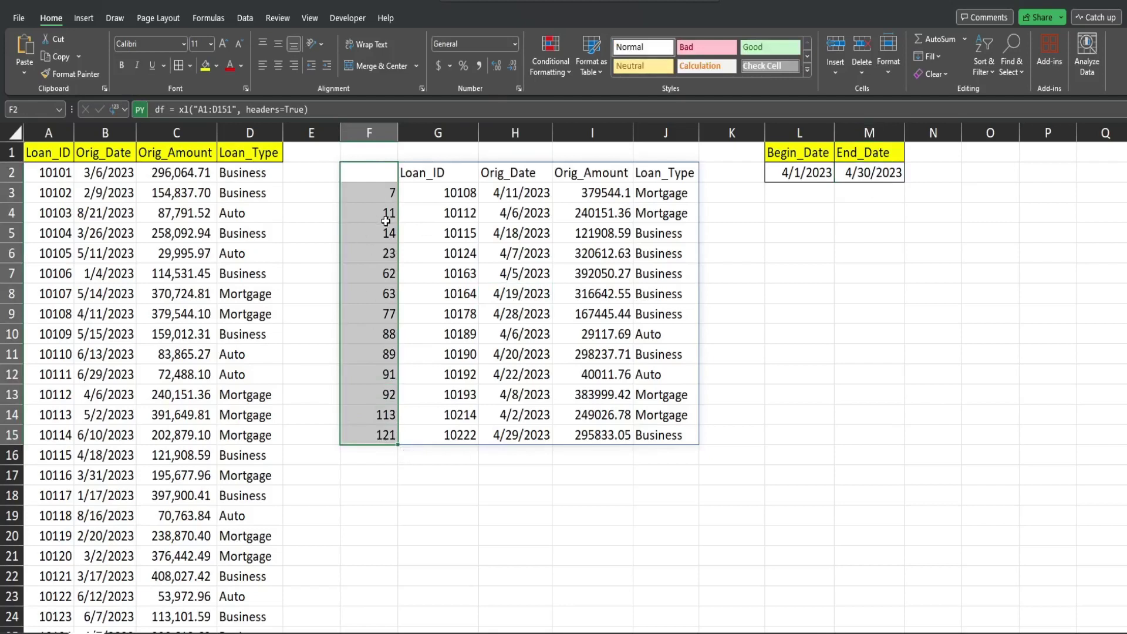
click(378, 175)
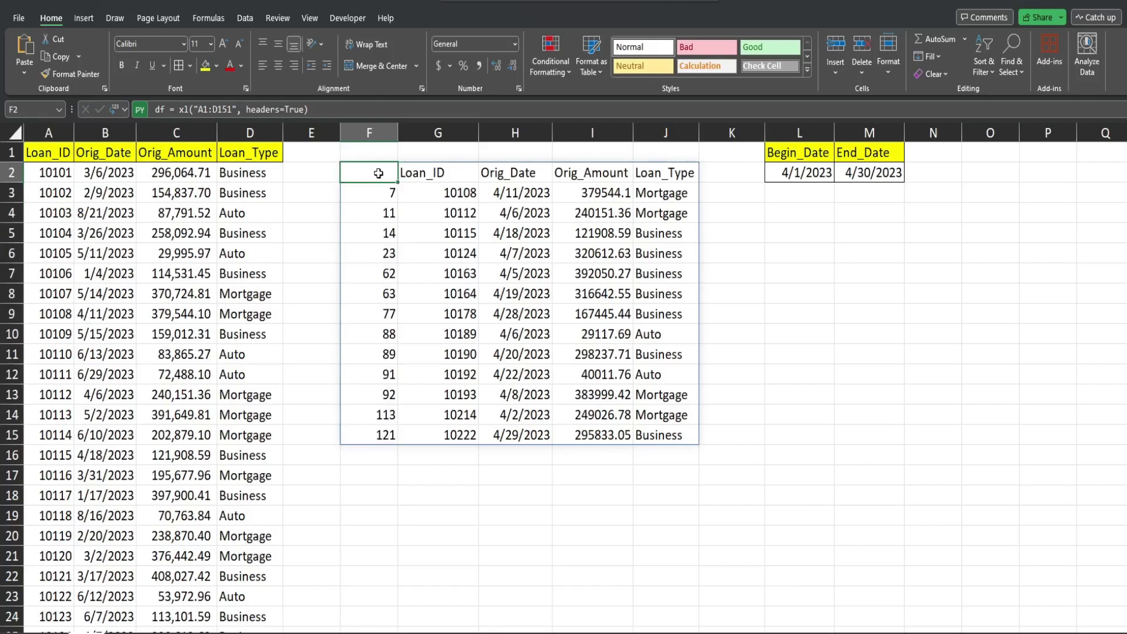
drag(383, 193, 383, 433)
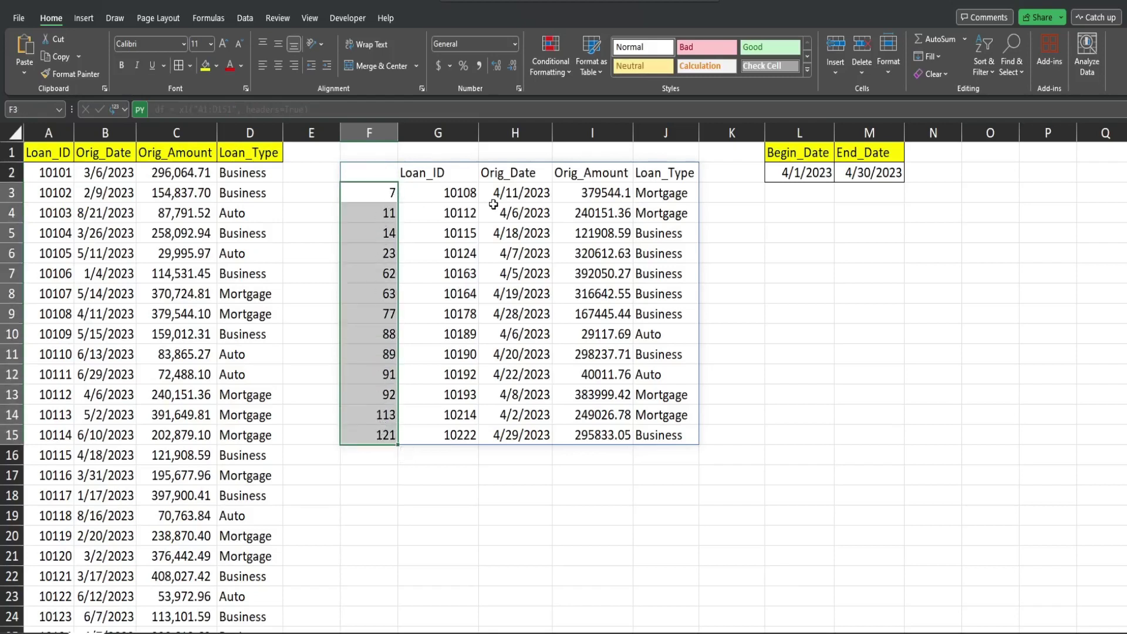
click(83, 206)
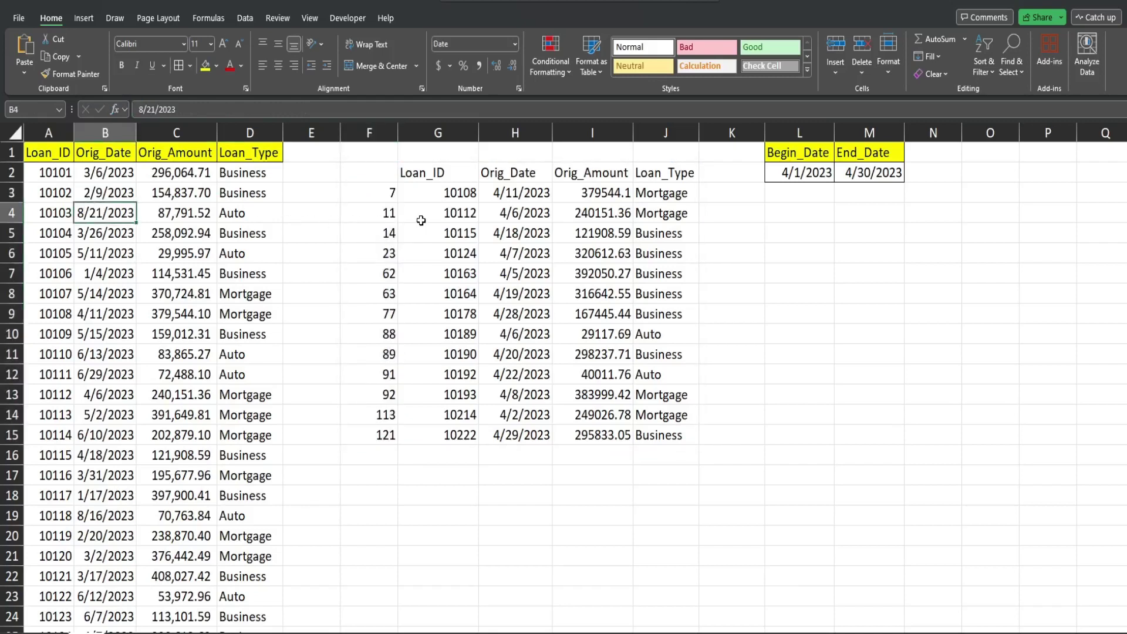
click(370, 195)
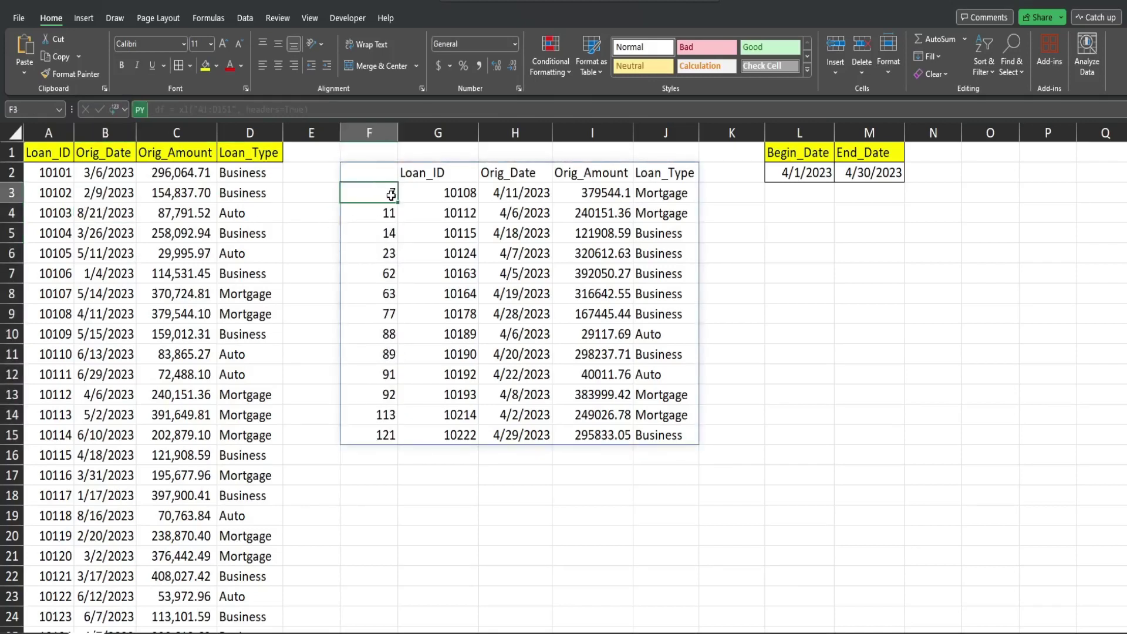
click(382, 172)
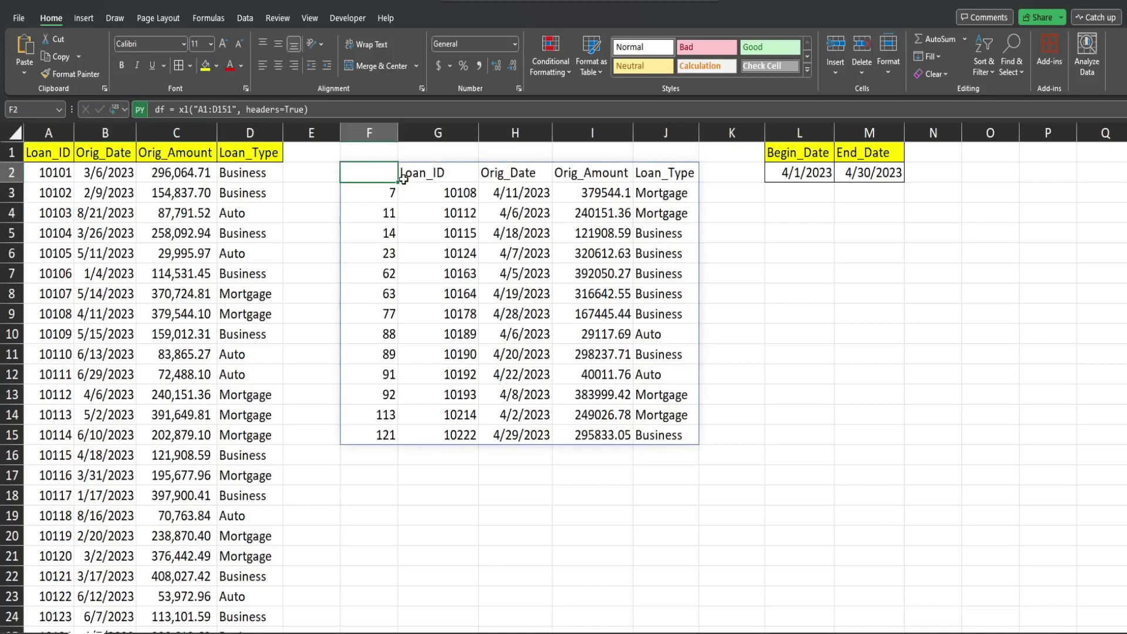
Append .reset_index(drop=True) to the results line and rerun F2 to drop the index column.
key(F2)
click(799, 276)
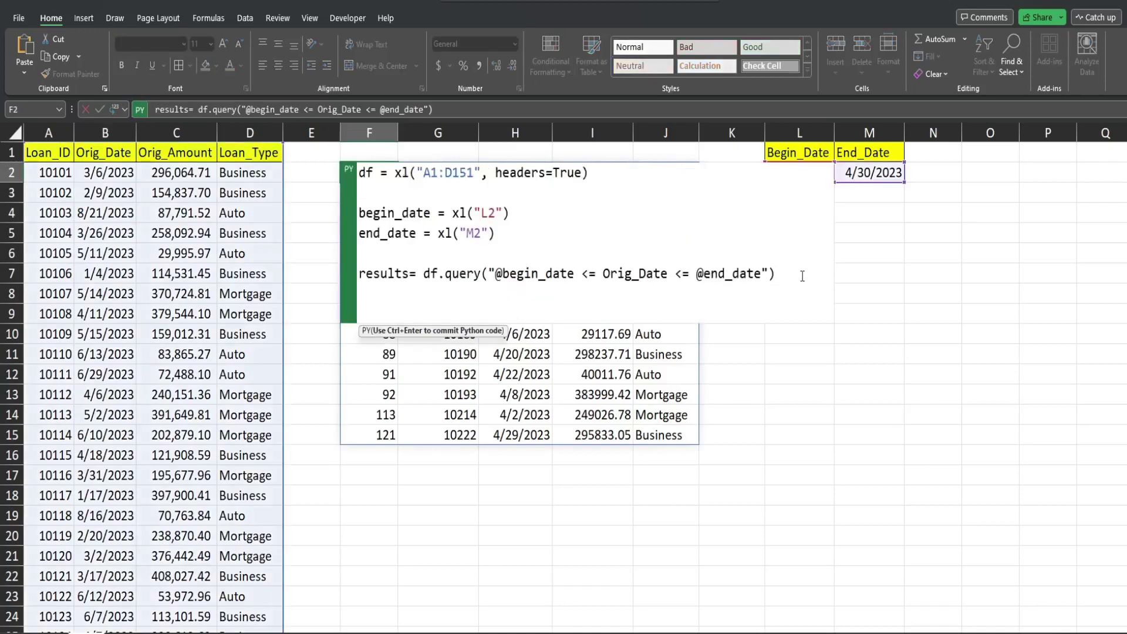
text(.reset_index(drop)
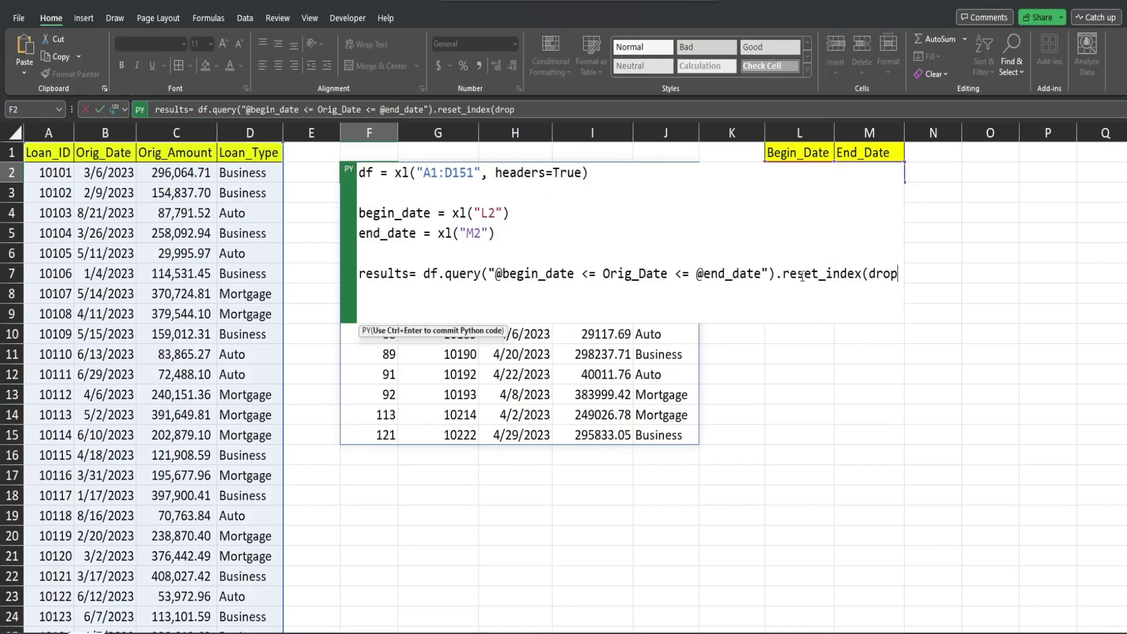
text(=True)
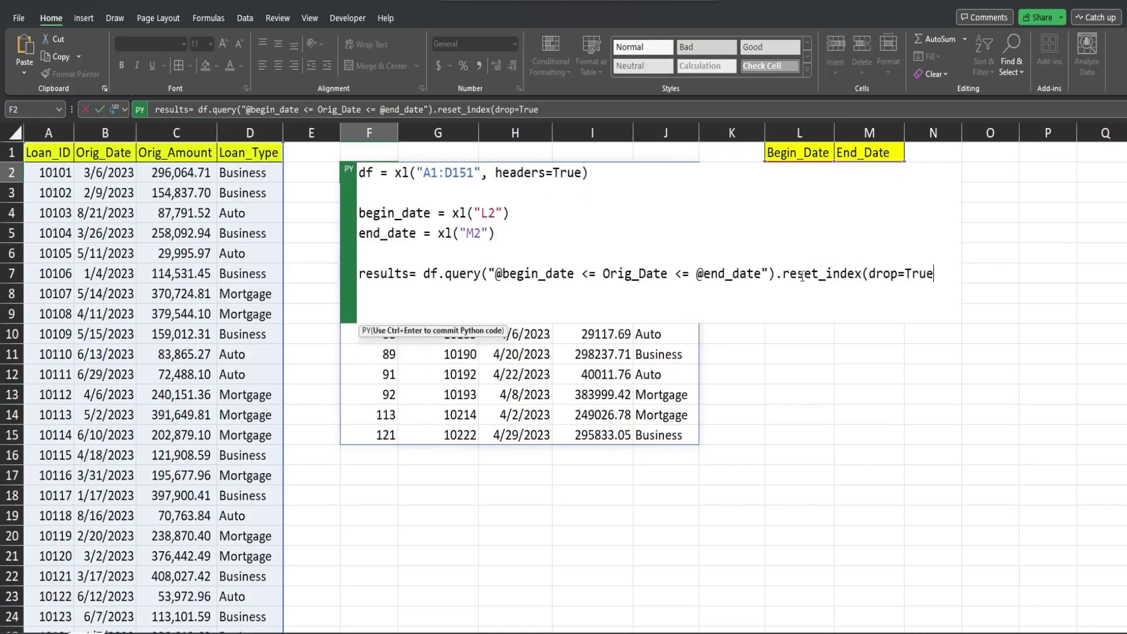
text())
key(ctrl+Return)
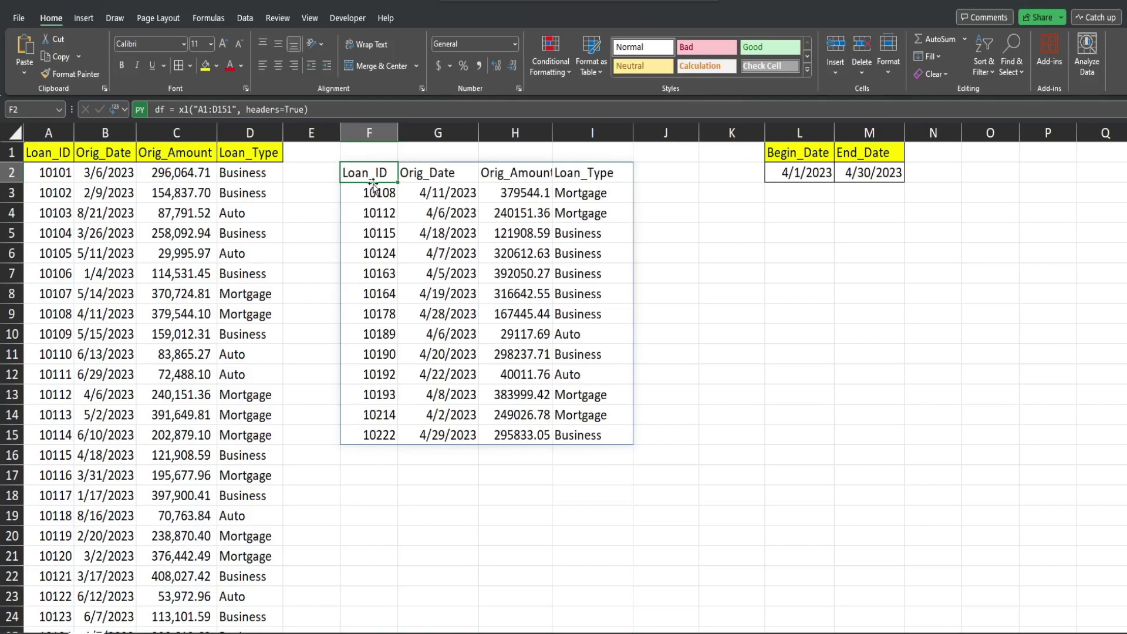
Apply Comma Style to the Orig_Amount values in column H.
click(514, 132)
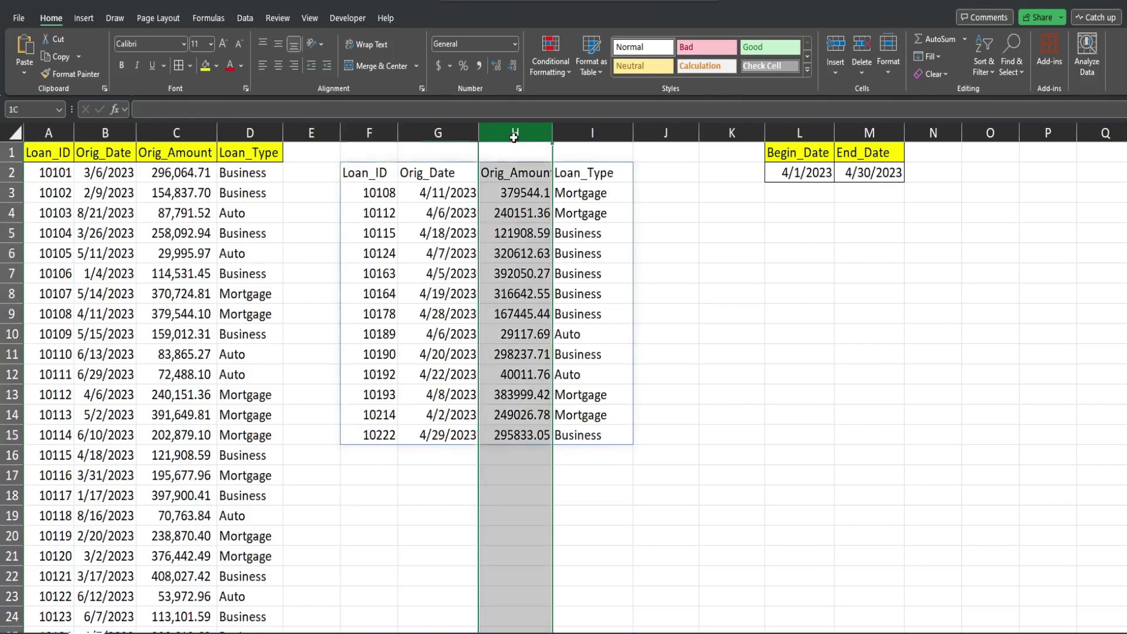
click(480, 66)
click(382, 175)
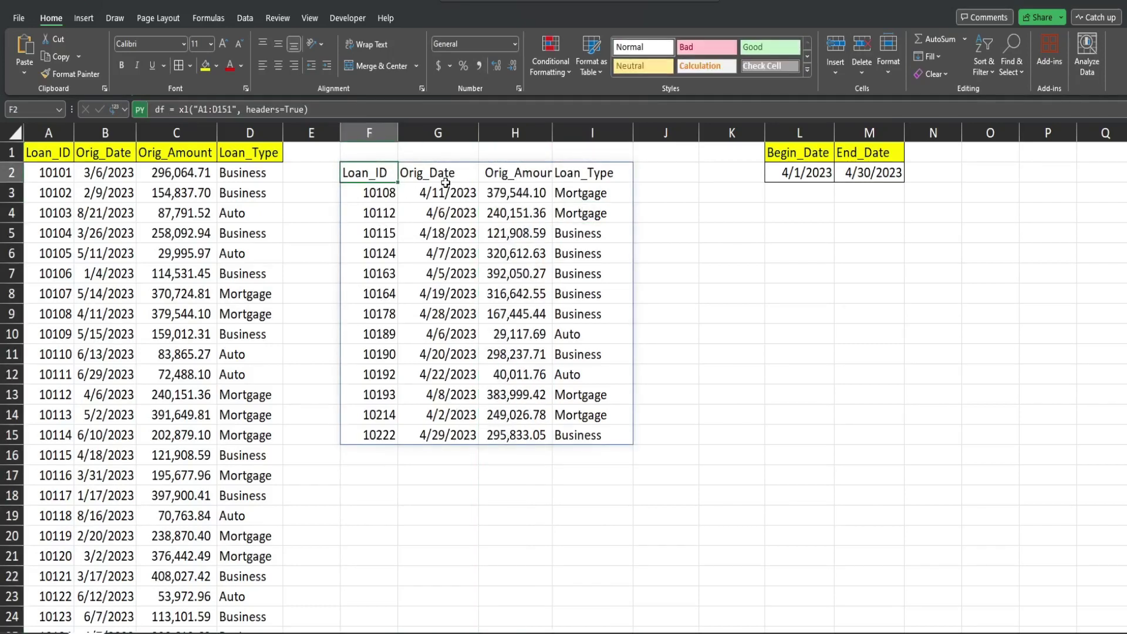
Add sorted = results.sort_values(by='Orig_Date').reset_index(drop=True) to F2's code and rerun it.
double_click(380, 176)
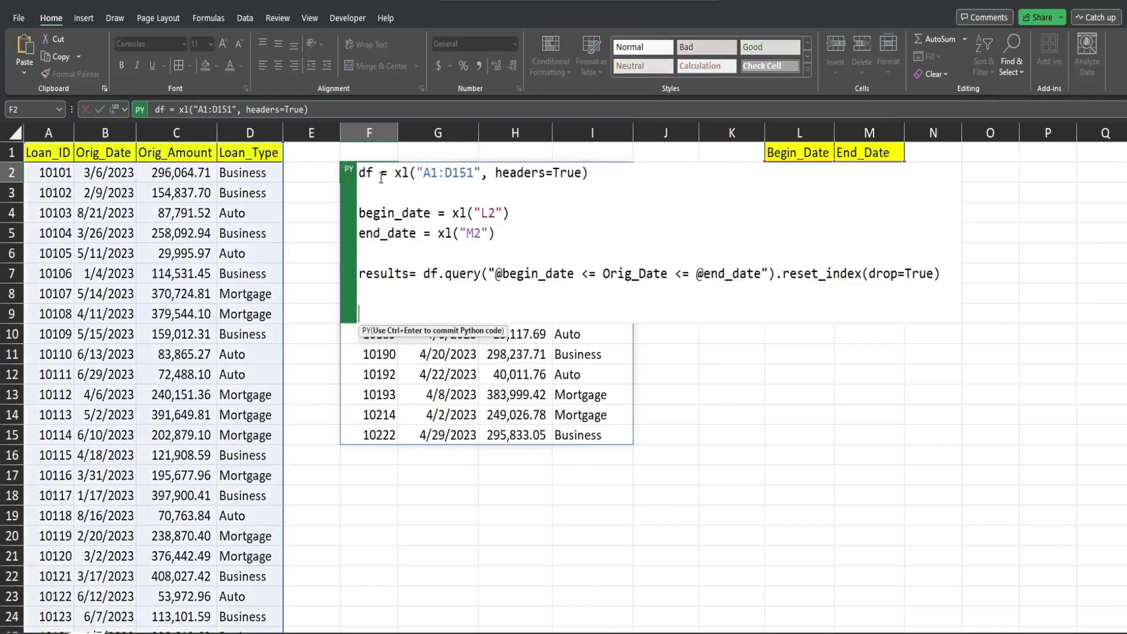
click(945, 275)
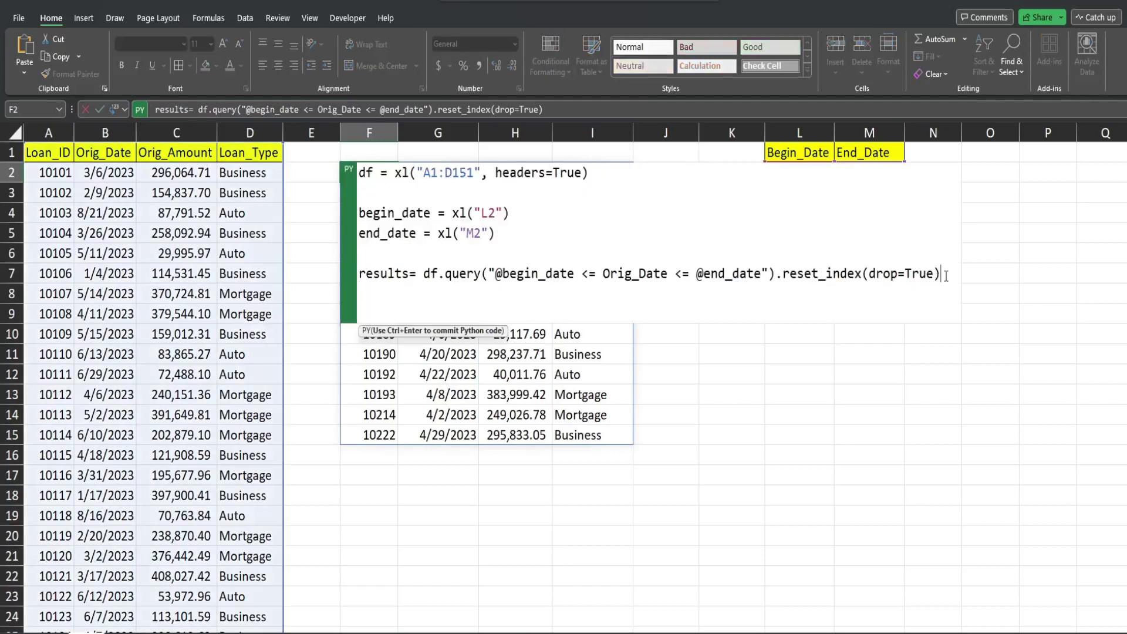
key(shift+Return)
key(shift+Return)
text(sorted)
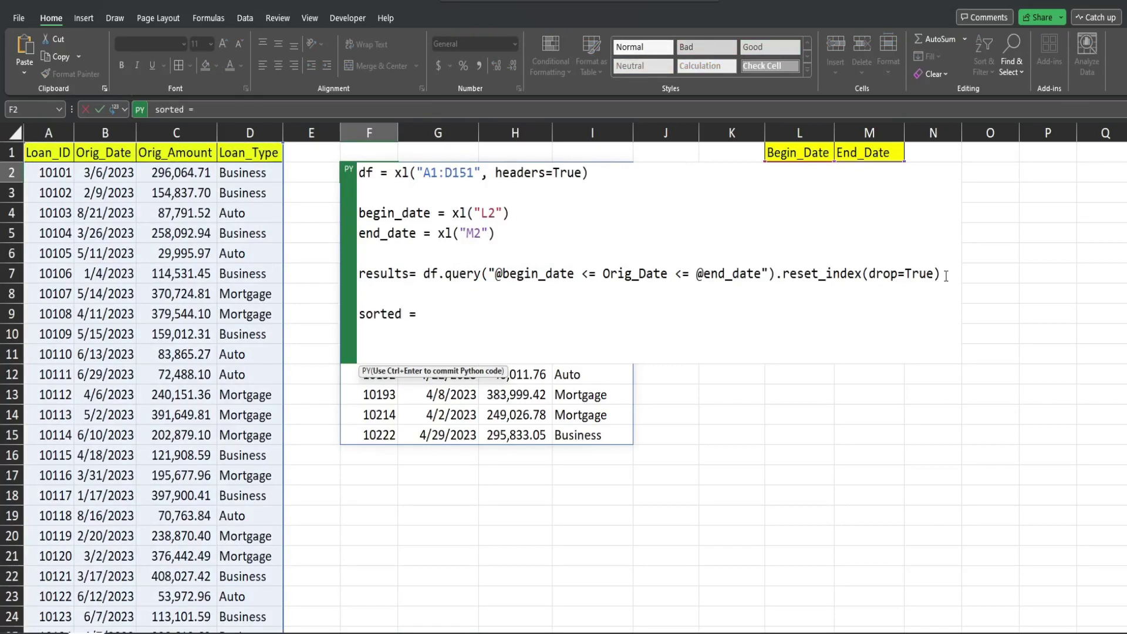
text( = results.)
text(sort)
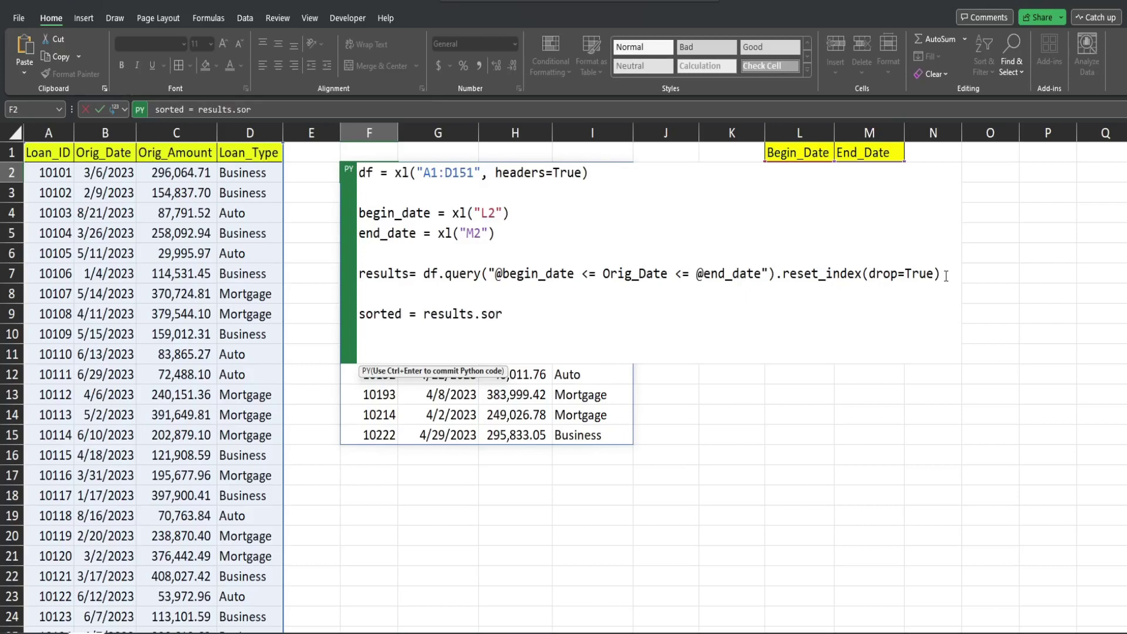
text(_values(by)
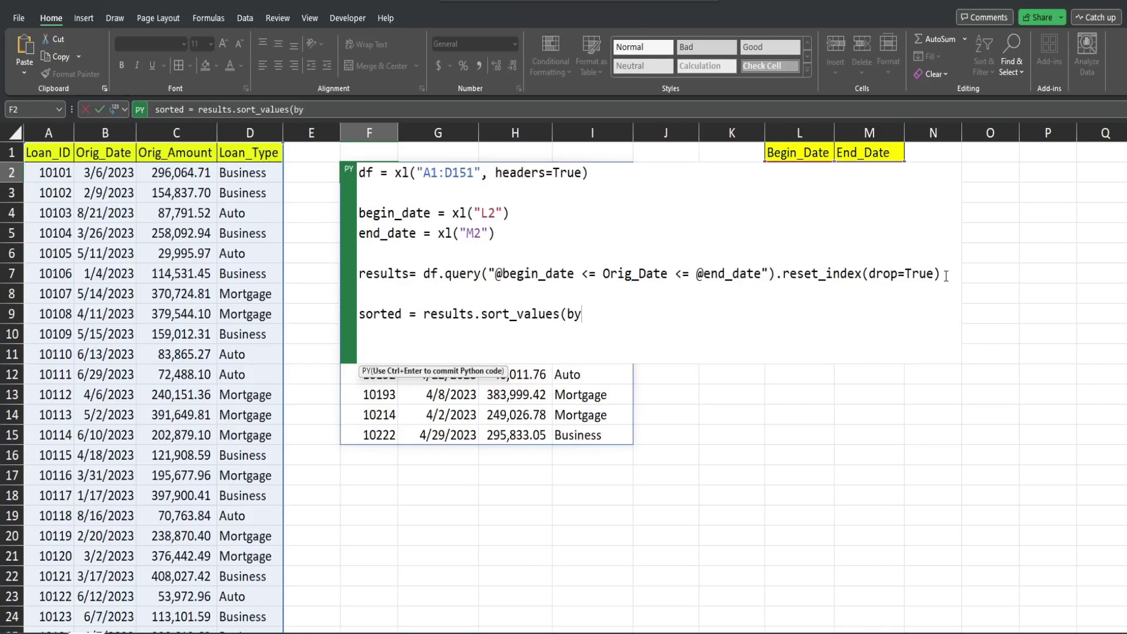
text(='Orig_Date')
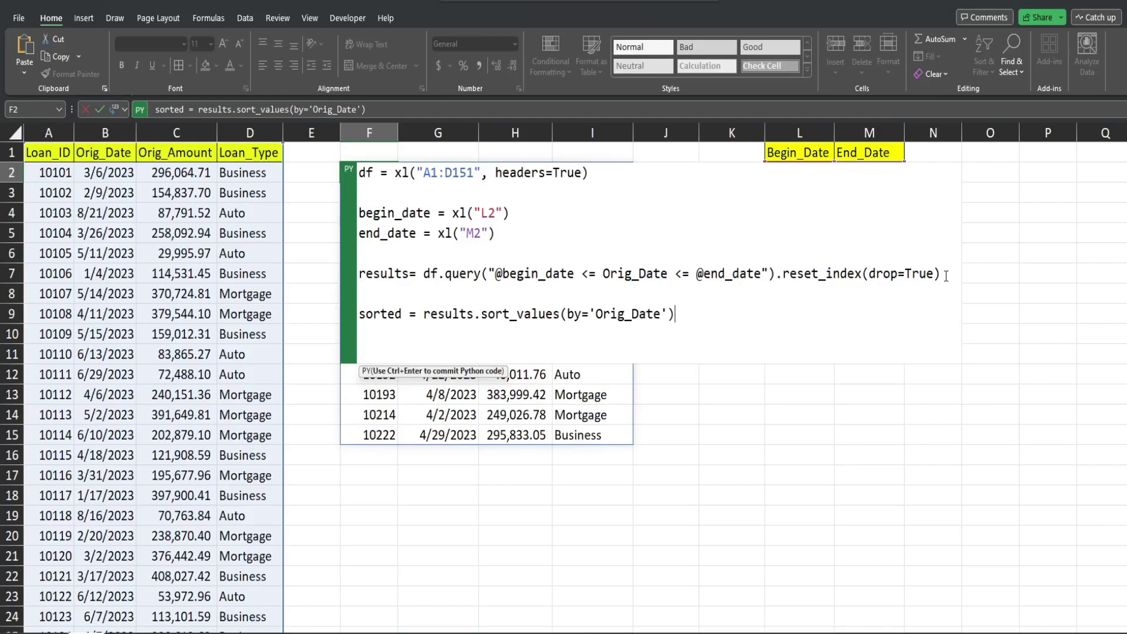
drag(942, 274, 776, 274)
key(ctrl+c)
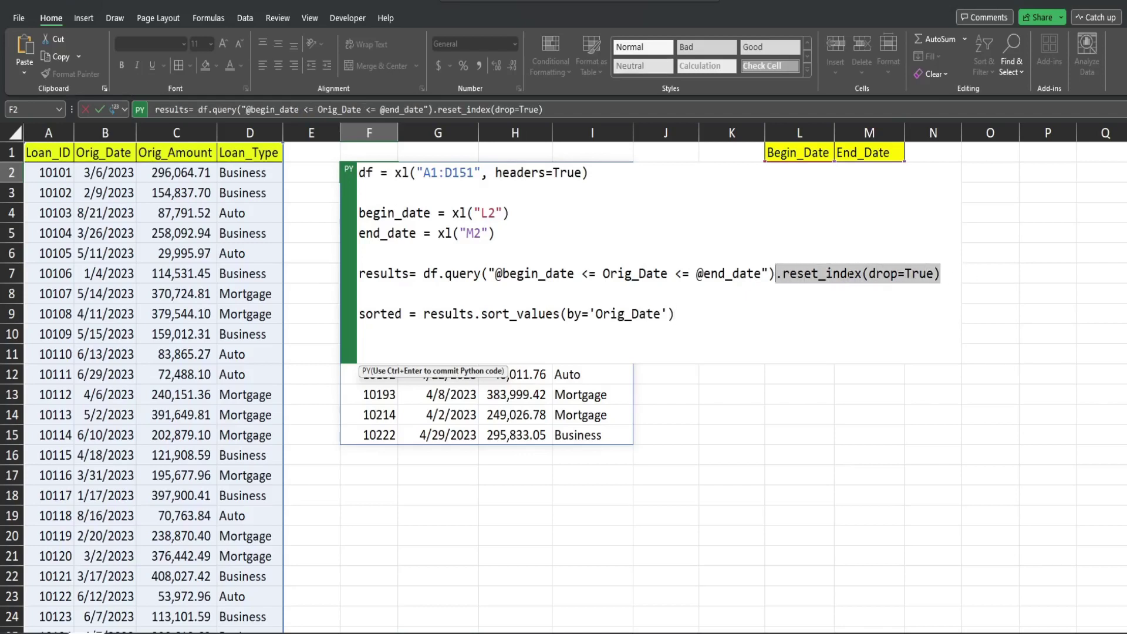
click(707, 318)
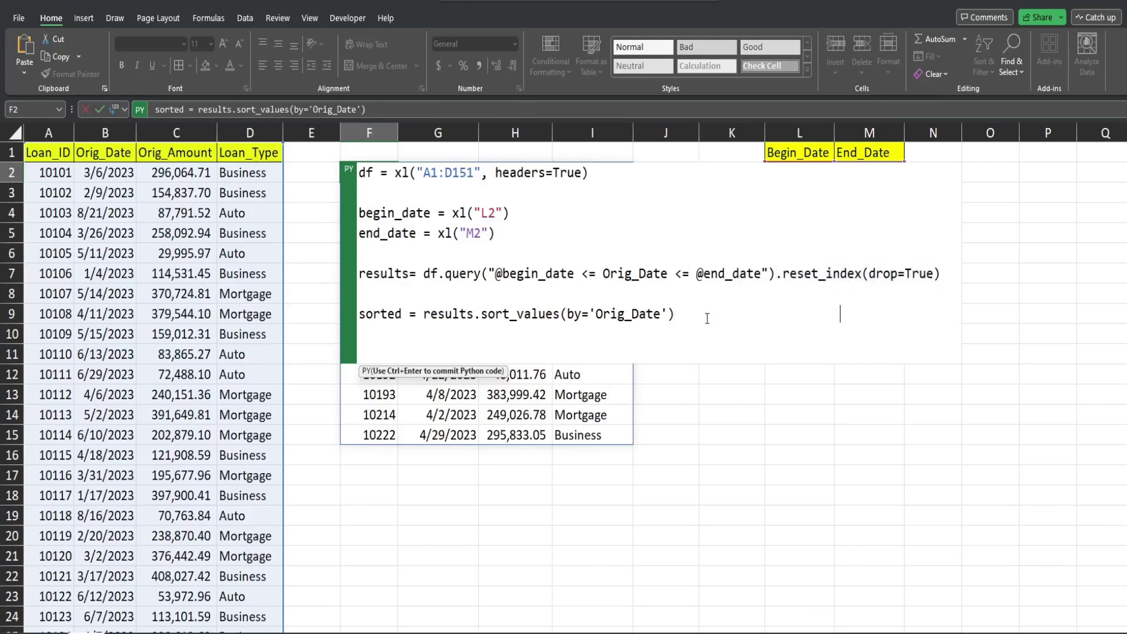
key(ctrl+v)
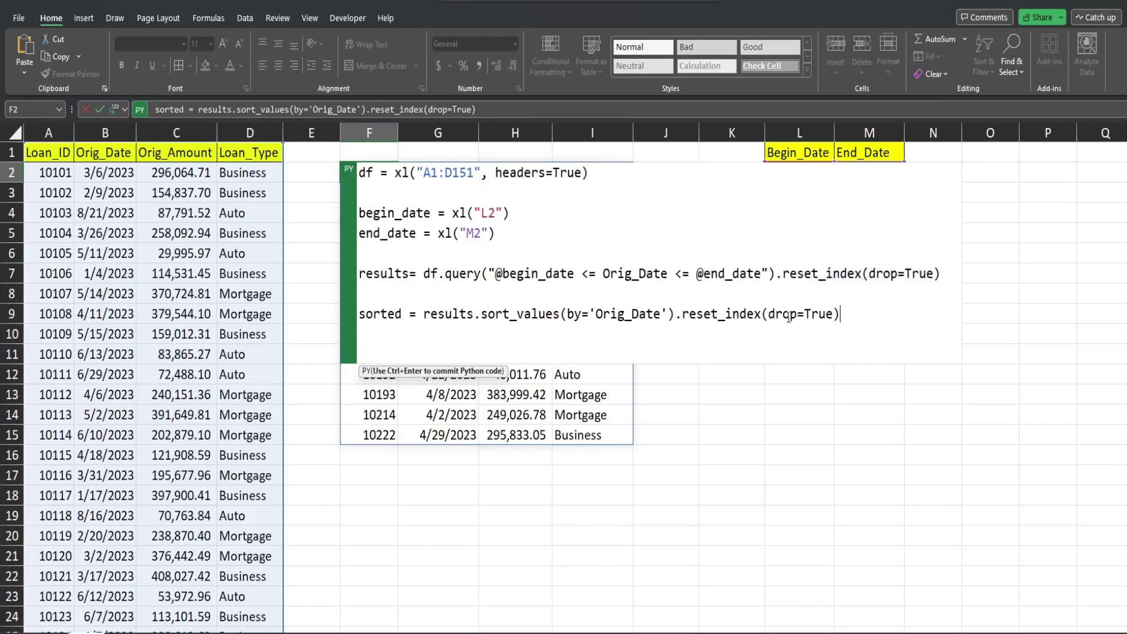
key(ctrl+Return)
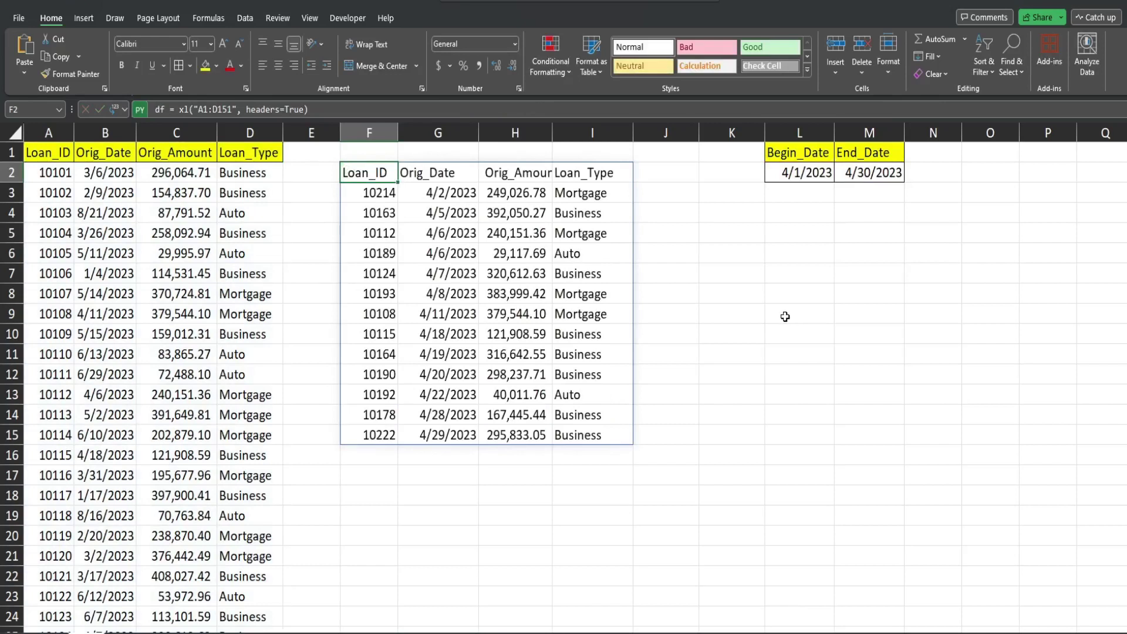
Check that the spilled Orig_Date values are in ascending order.
drag(440, 196, 444, 431)
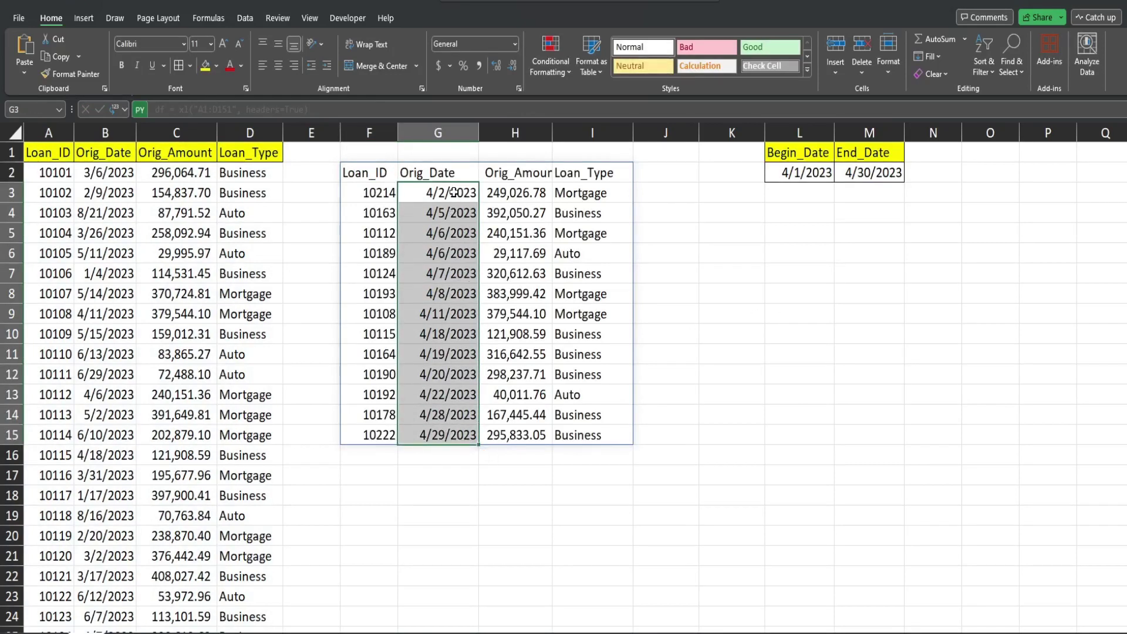
click(453, 191)
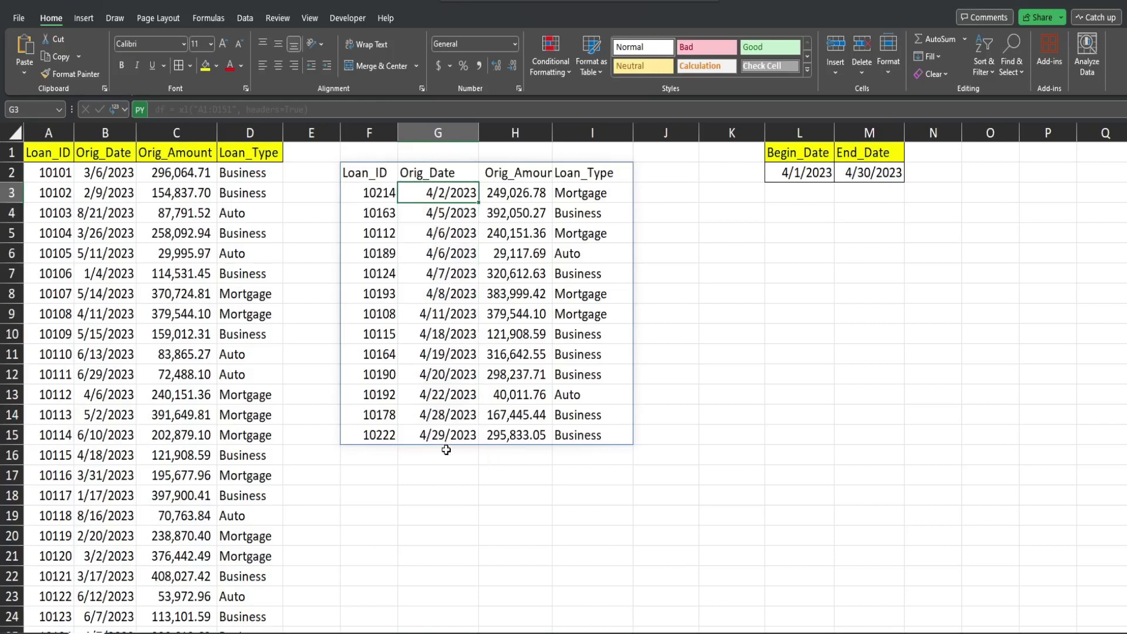
click(370, 176)
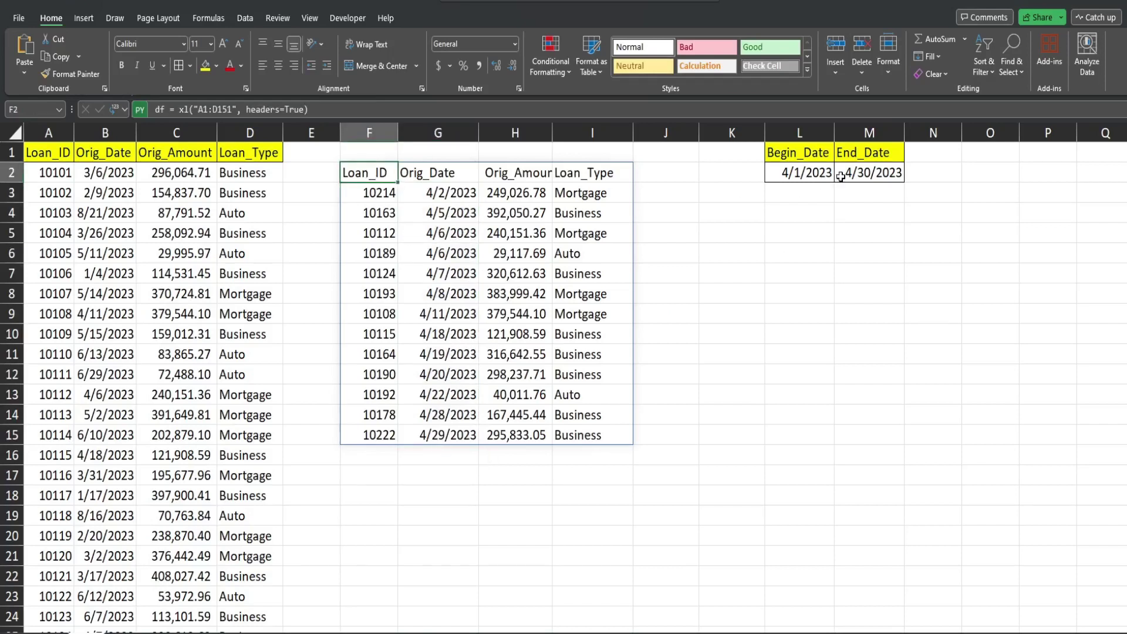
Change the End_Date in M2 from 4/30/2023 to 5/15/2023.
double_click(869, 173)
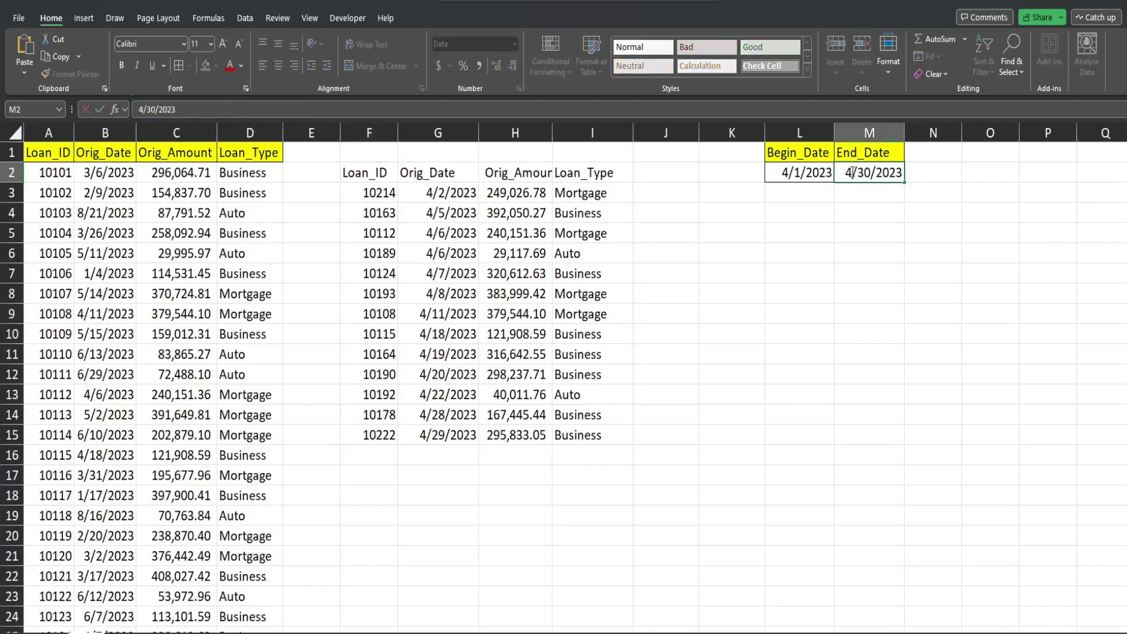
key(BackSpace)
text(5)
key(BackSpace)
key(BackSpace)
text(15)
key(Return)
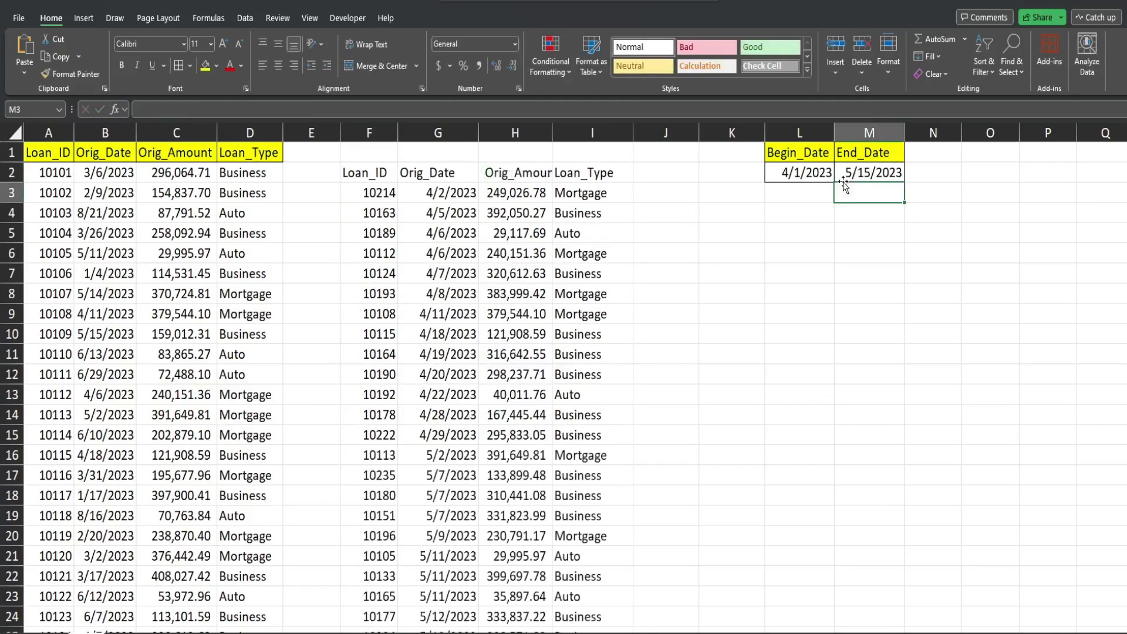